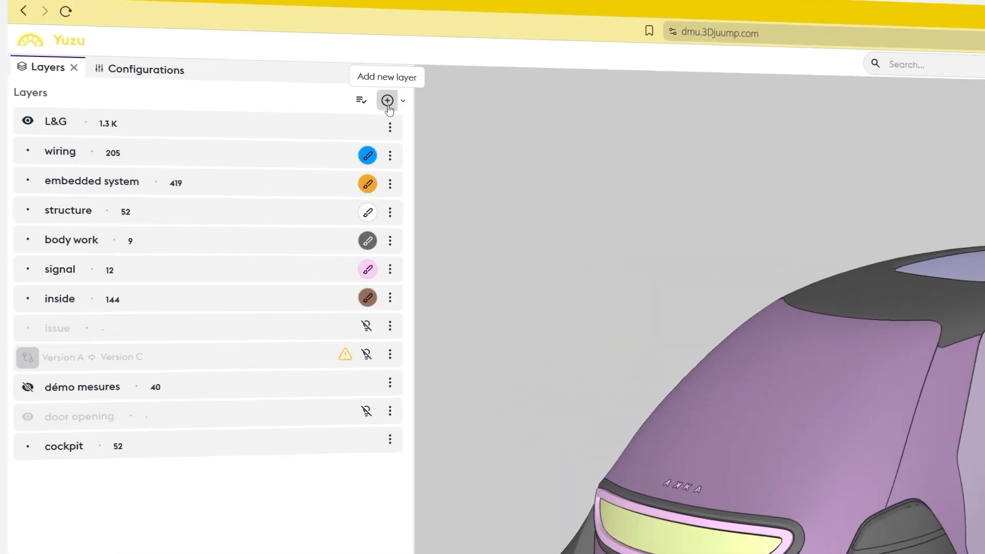
Add a new layer and filter it by Name with the REMONTAGE-VITRAGE tag
click(388, 105)
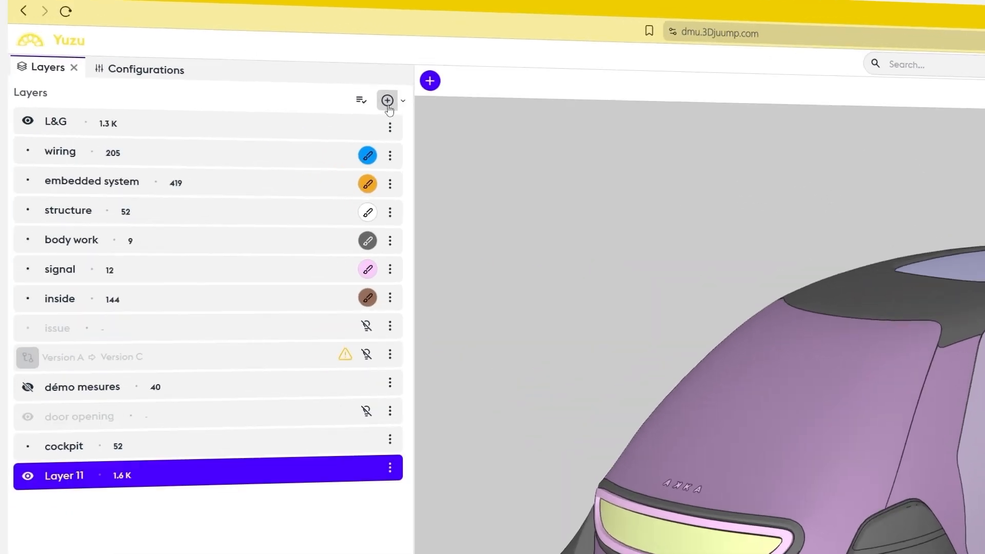
click(431, 81)
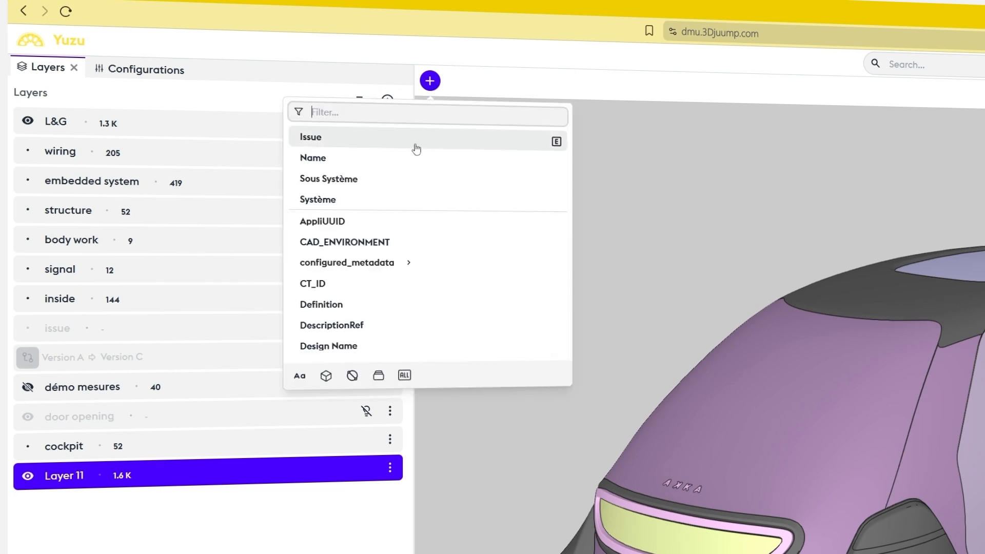
click(414, 165)
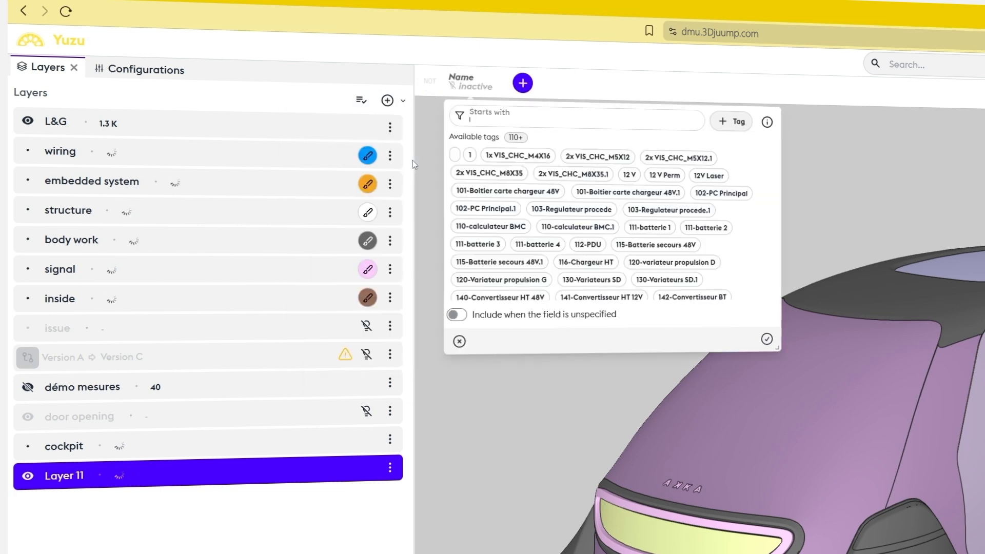
text(REMON)
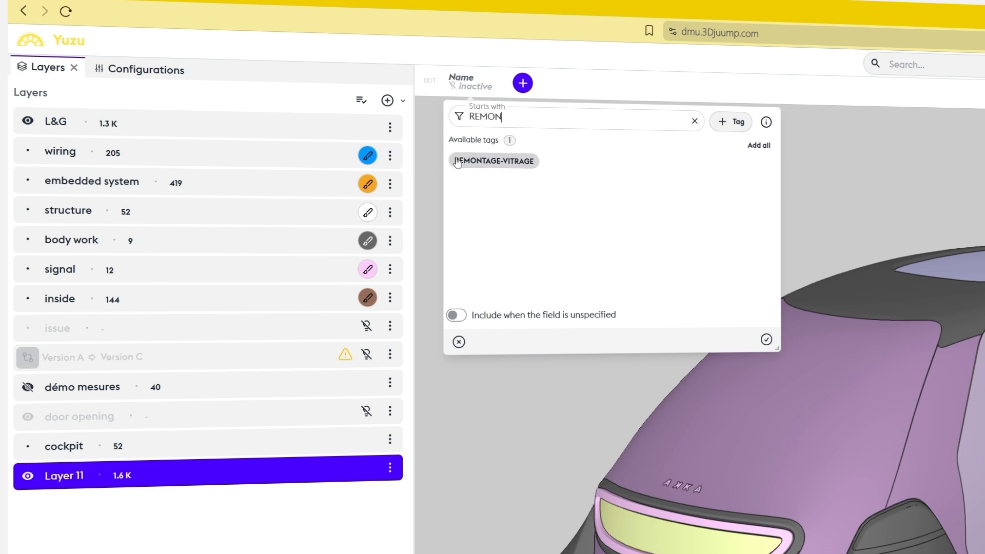
click(492, 160)
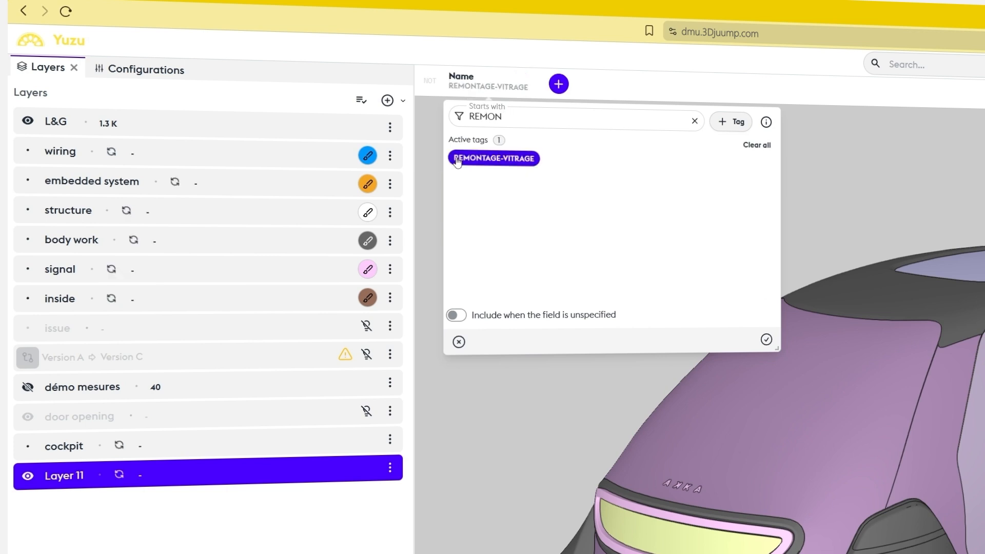
click(766, 340)
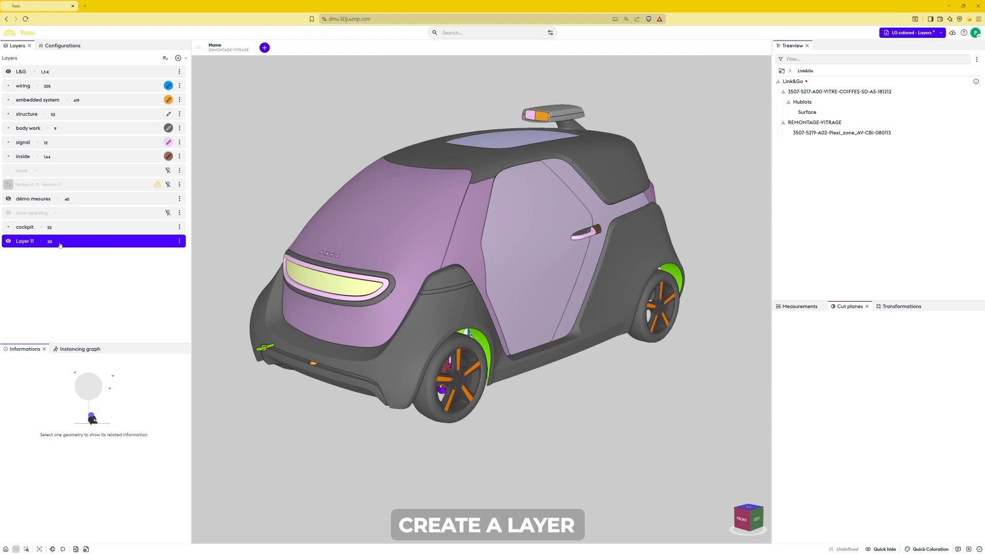
Rename the new layer as Glass and move it directly below the L&G layer
click(50, 243)
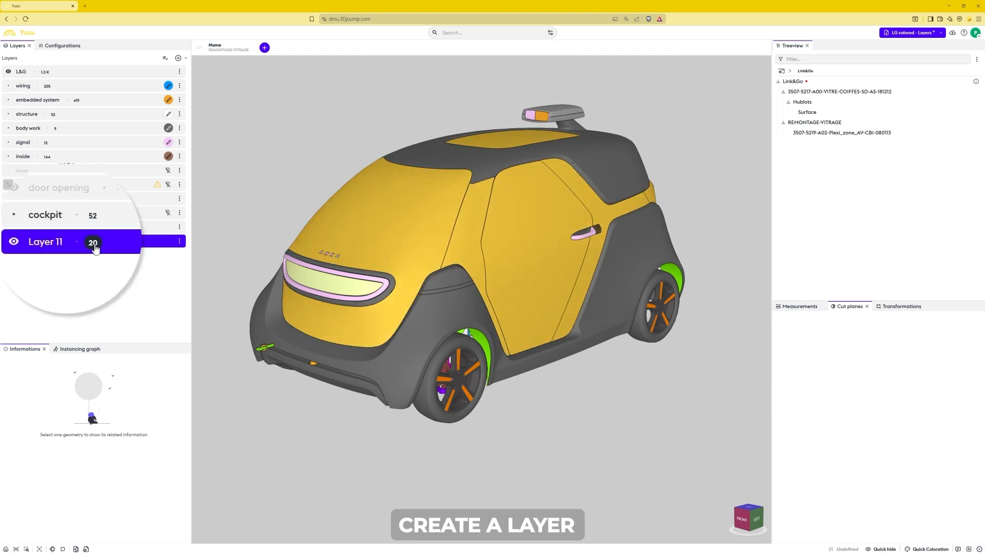
double_click(88, 243)
text(G)
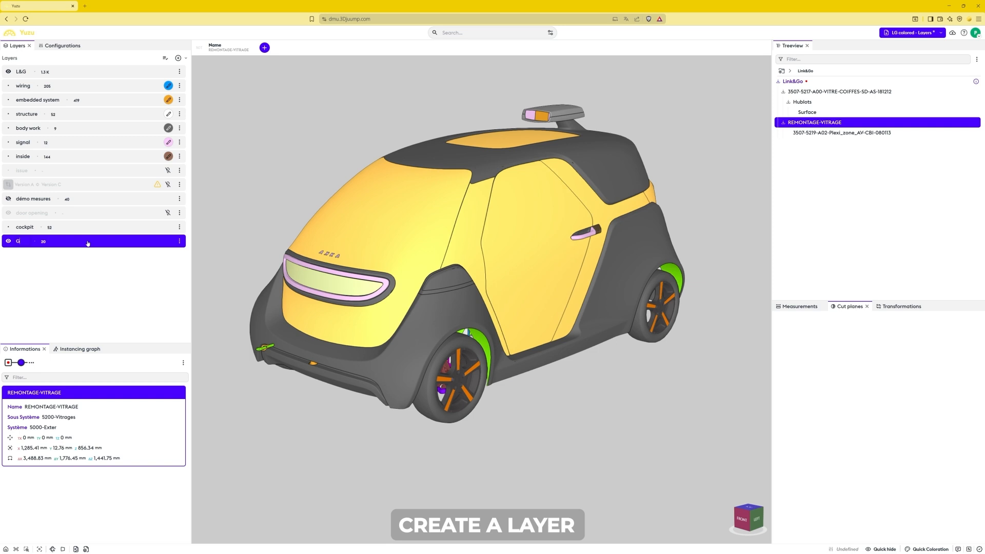
text(lass)
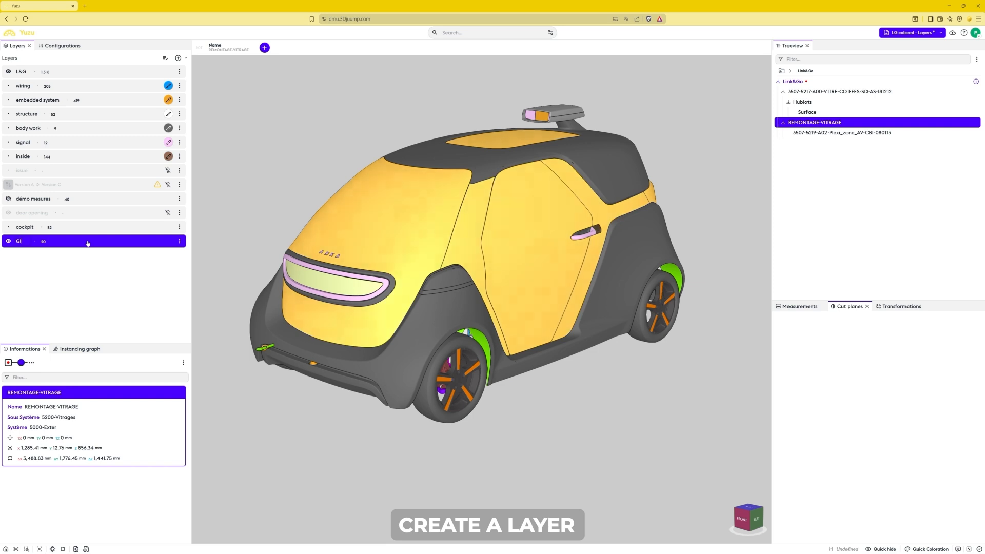
drag(89, 244, 84, 88)
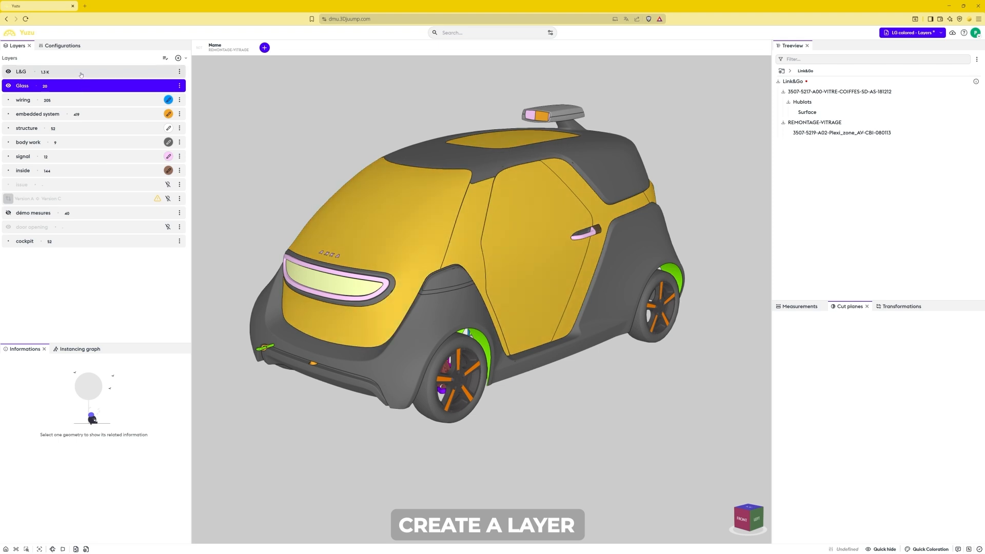
click(80, 72)
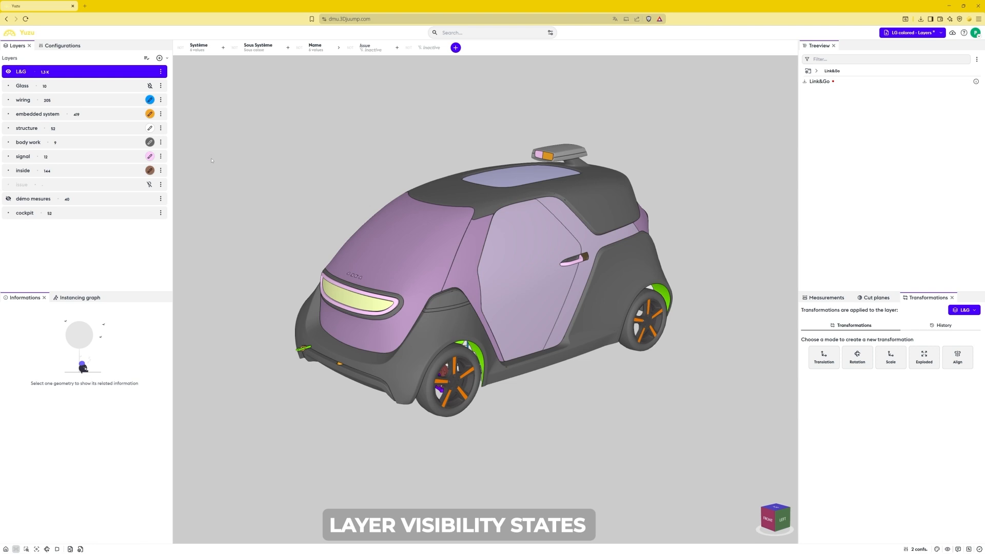
Add a red coloration to the Glass layer
click(160, 86)
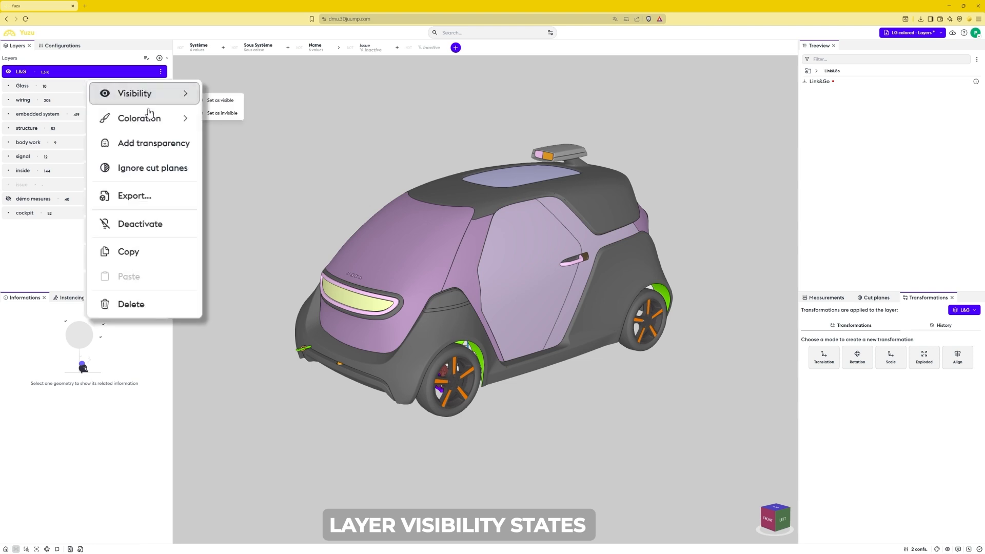
mouse_move(148, 118)
click(230, 121)
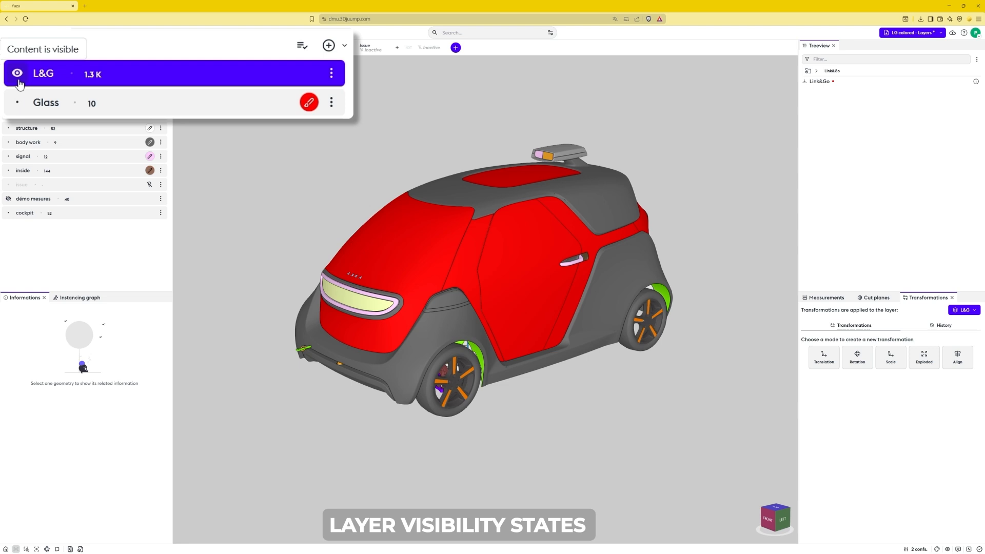
Isolate the Glass layer by setting L&G to not affect visibility and Glass to visible
click(18, 77)
click(18, 77)
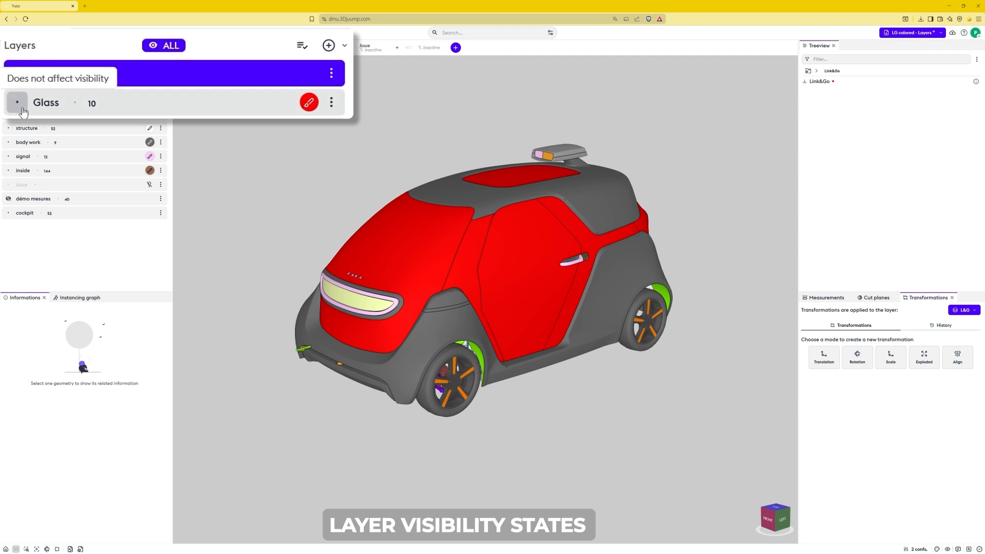
click(18, 103)
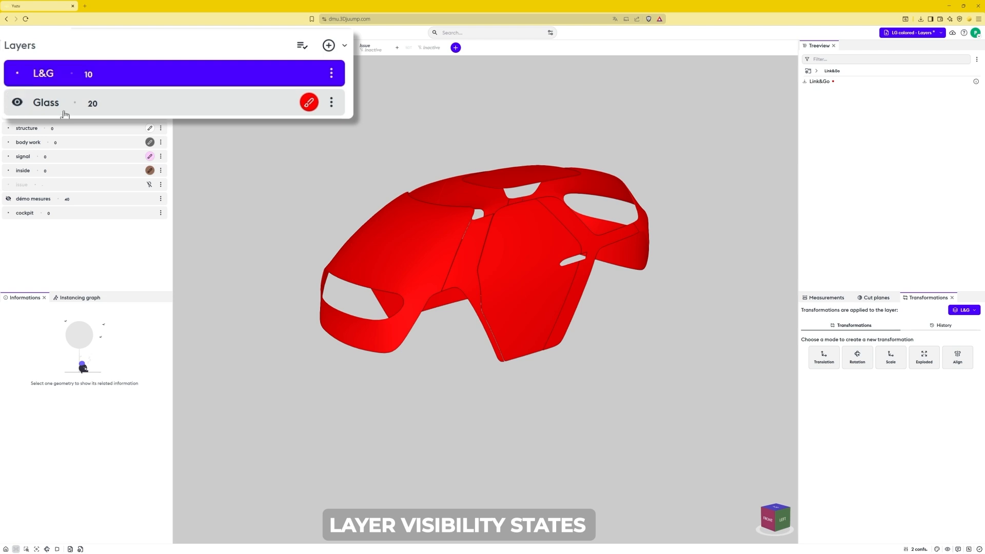
Make the L&G layer visible and switch the Glass layer through hidden to not affecting visibility
click(24, 81)
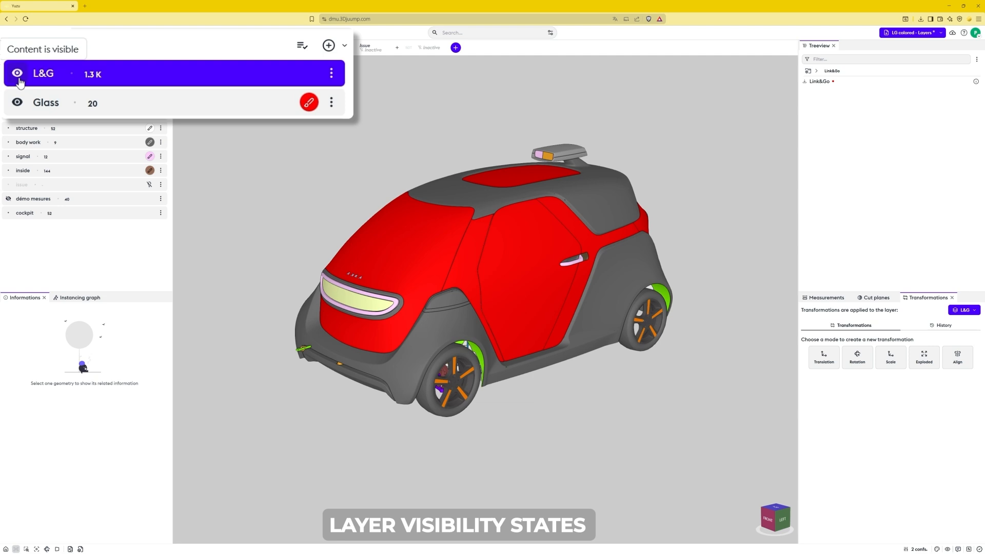
click(22, 110)
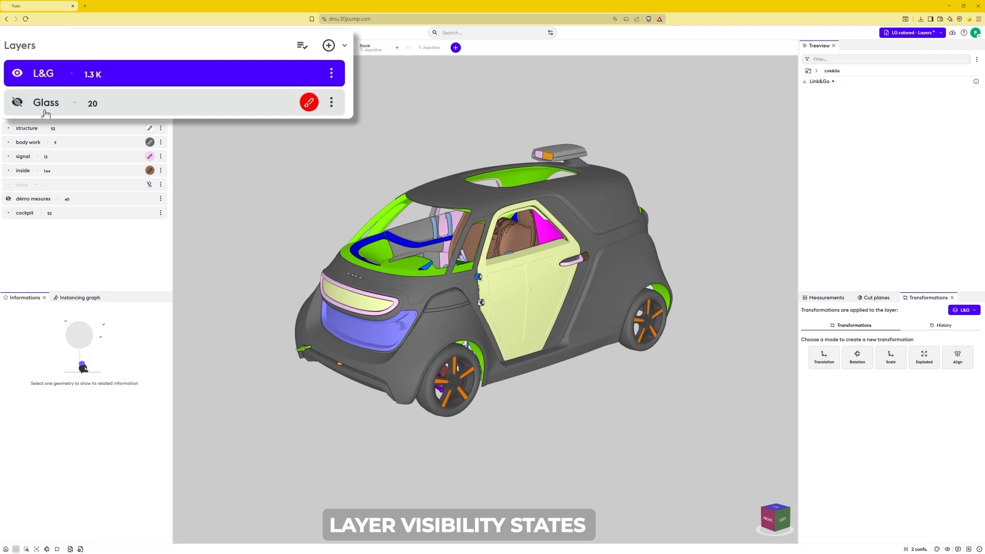
click(18, 110)
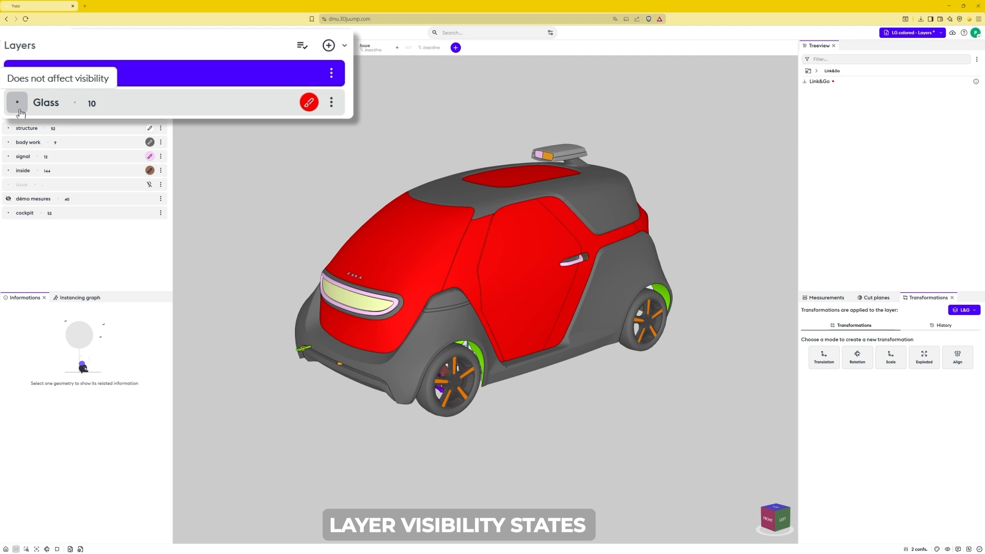
Deactivate the Glass layer
click(331, 103)
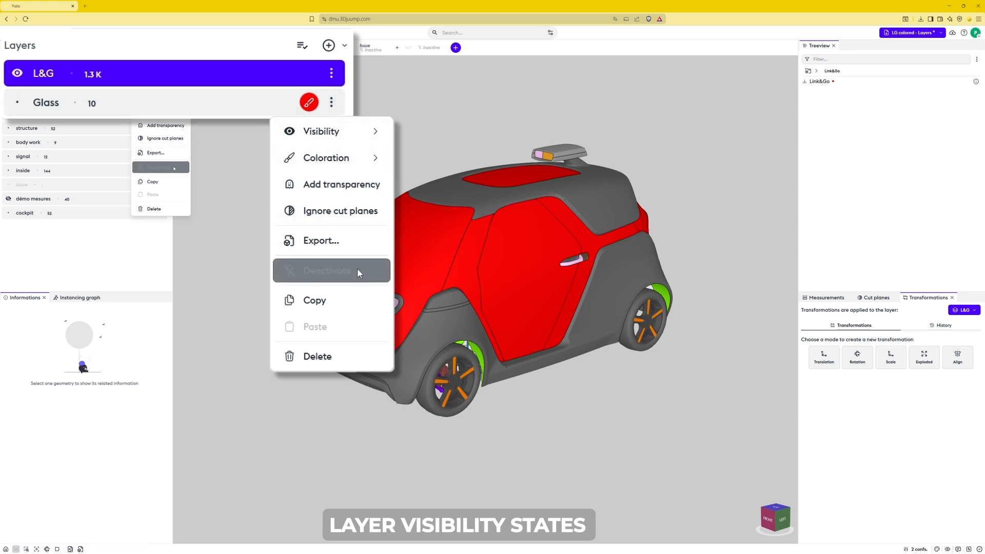
click(173, 168)
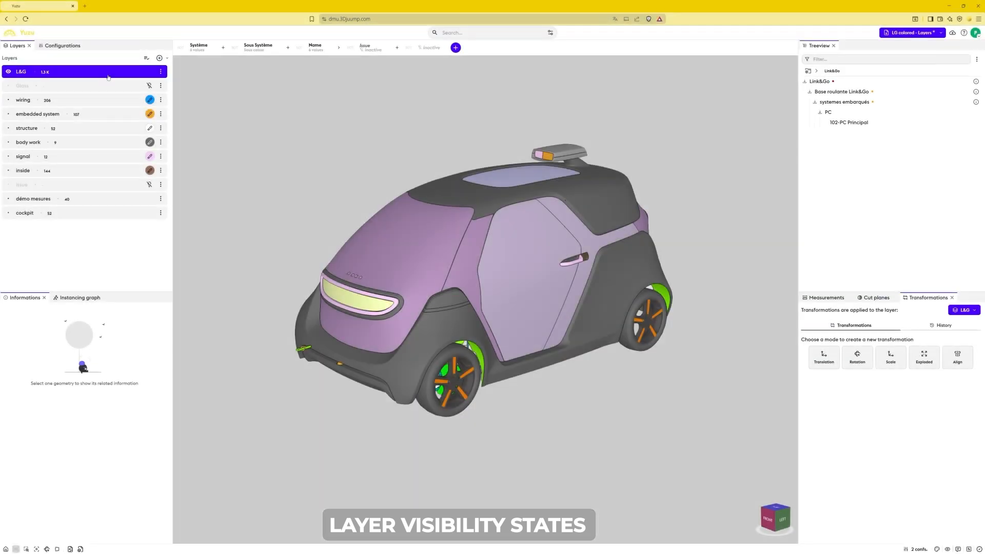
Set the L&G layer to not affect visibility and make the wiring and embedded system layers visible
click(8, 73)
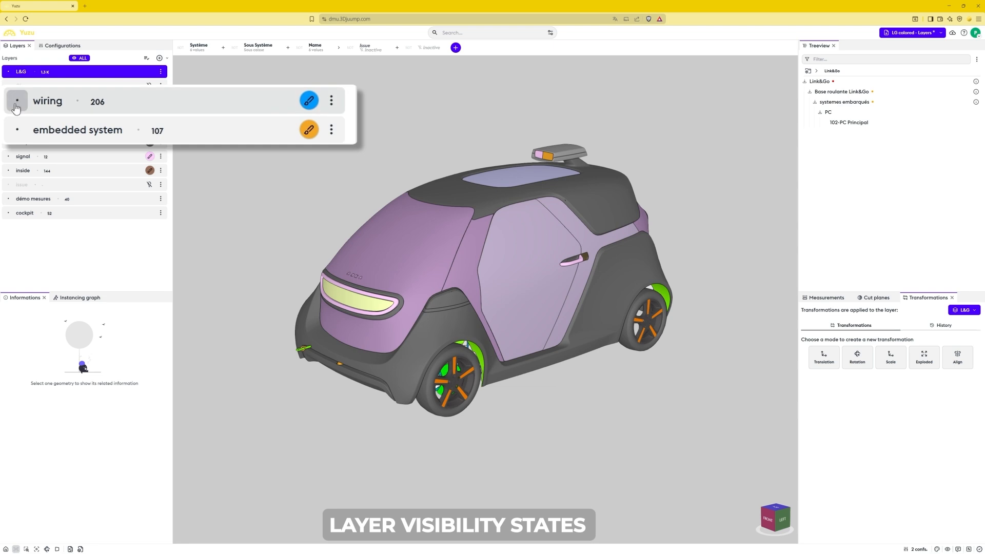
click(17, 105)
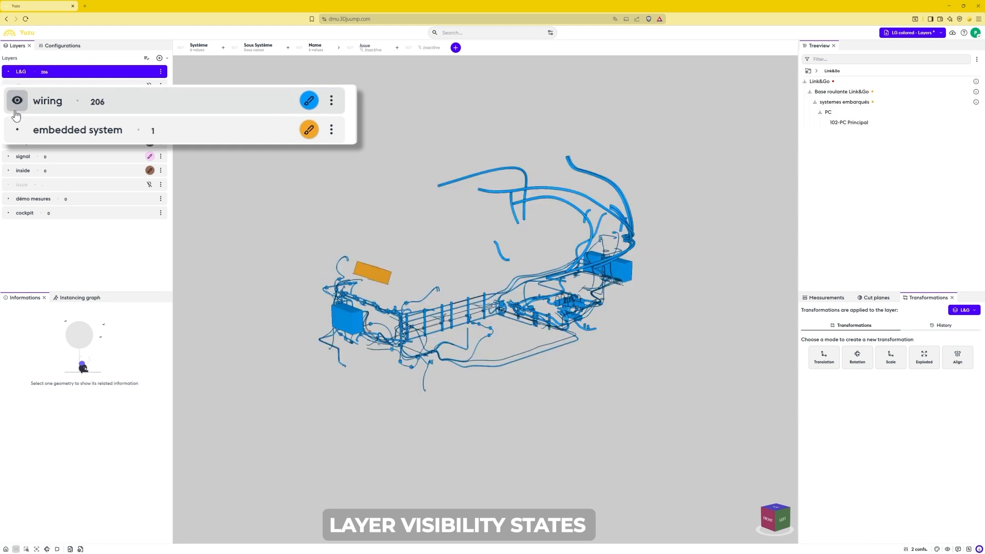
click(17, 131)
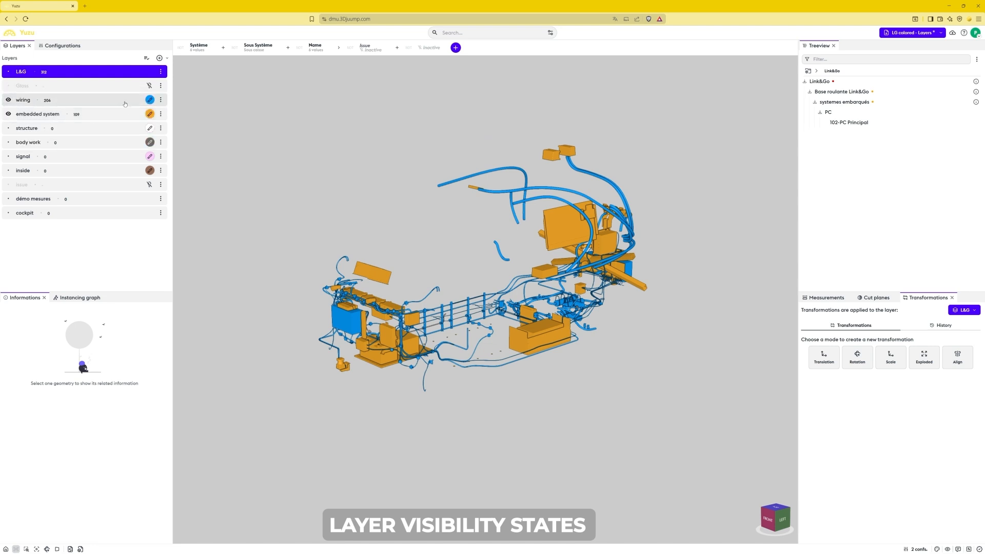
Select the 102-PC Principal part in the model and inspect the wiring layer's Name filter
click(103, 100)
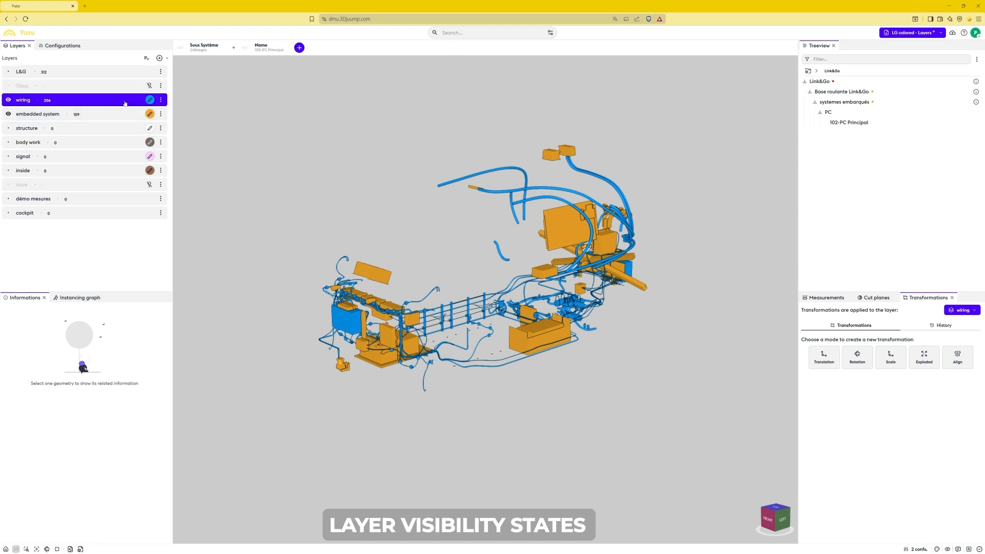
click(374, 271)
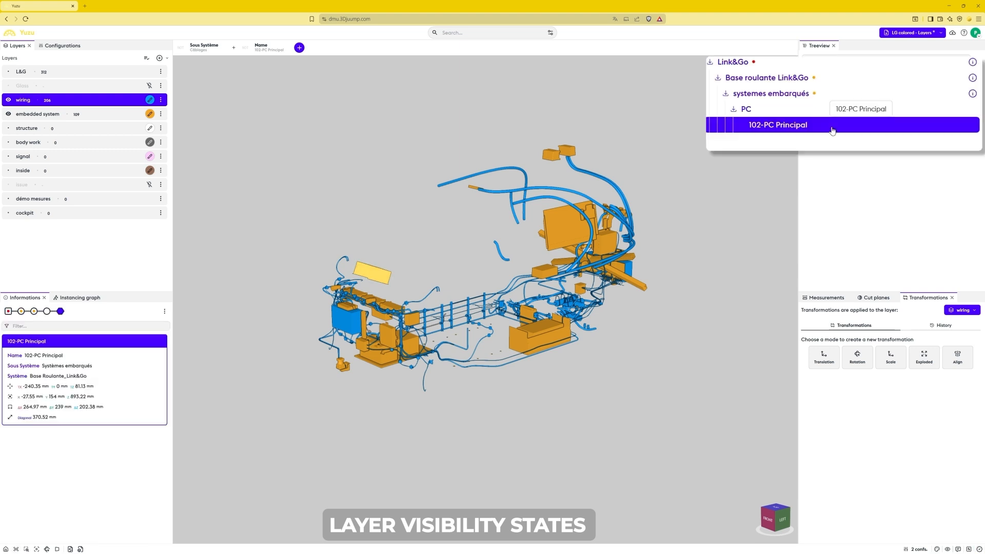
click(261, 50)
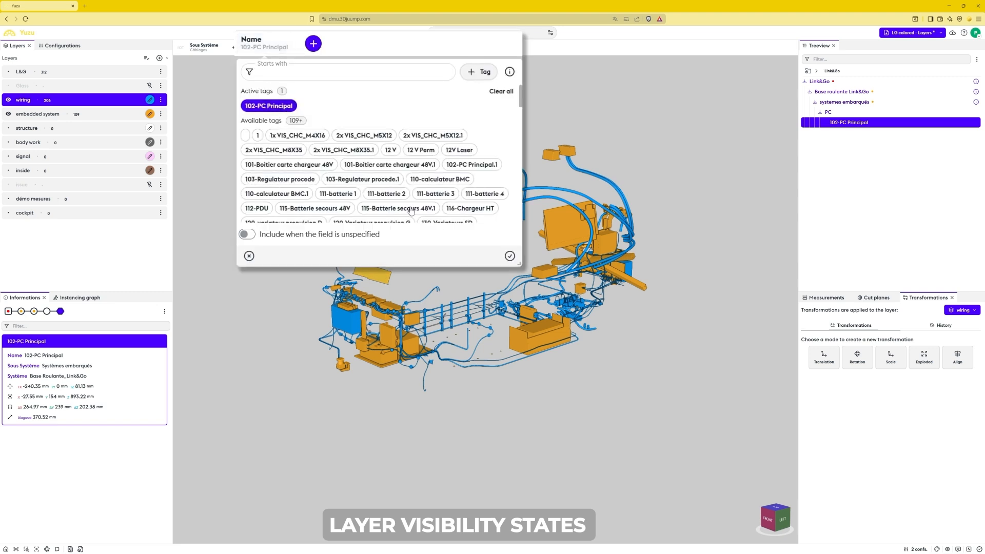
click(510, 255)
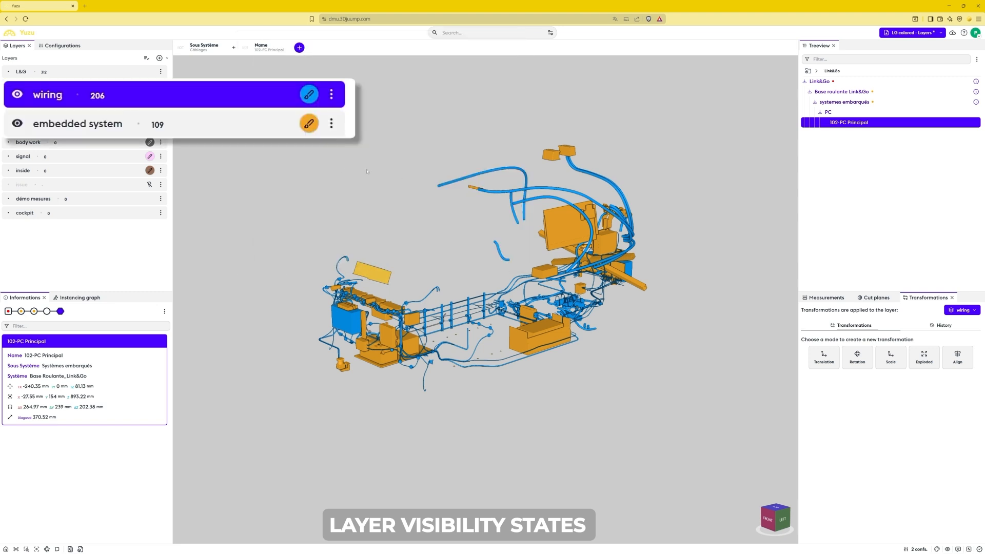
Hide the embedded system layer's content, then set the layer to not affect visibility
click(214, 123)
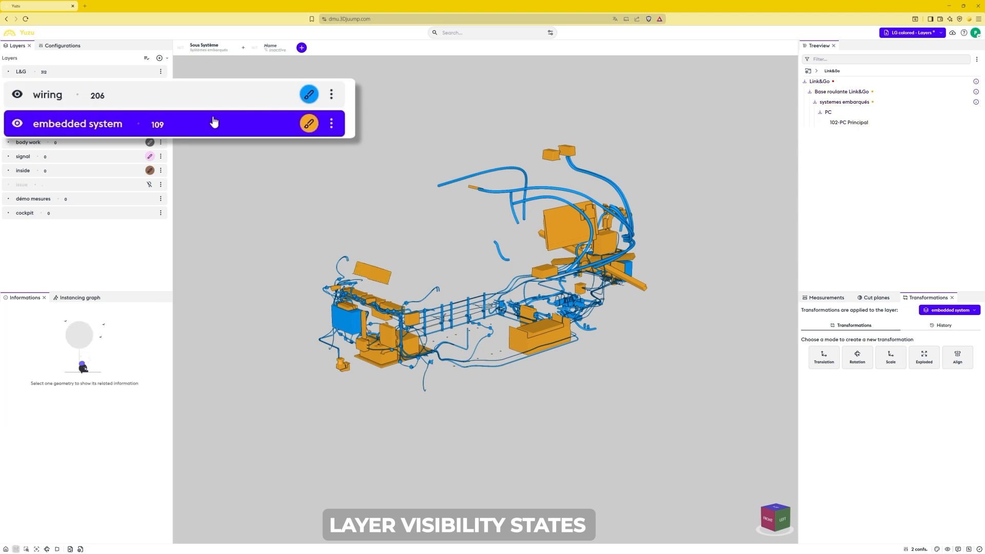
click(18, 130)
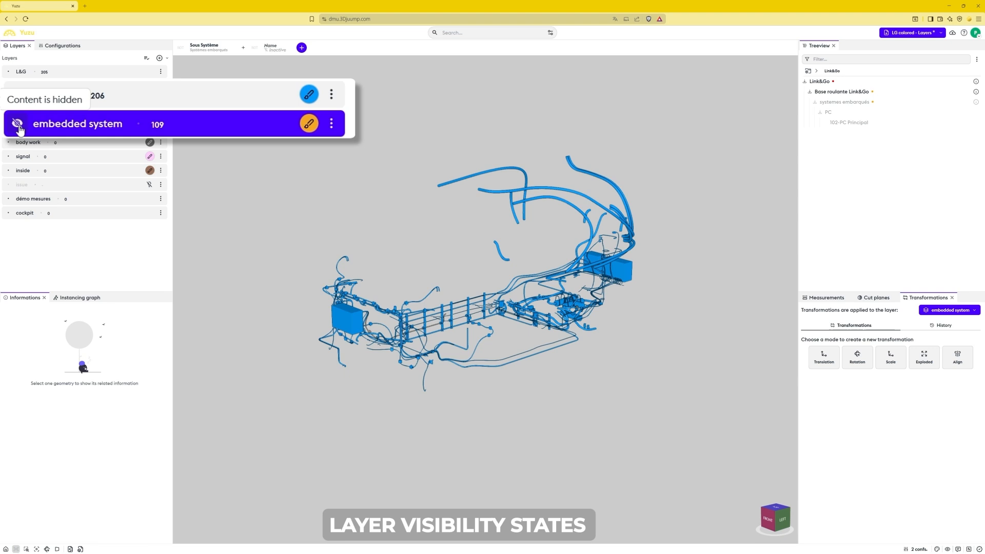
click(18, 127)
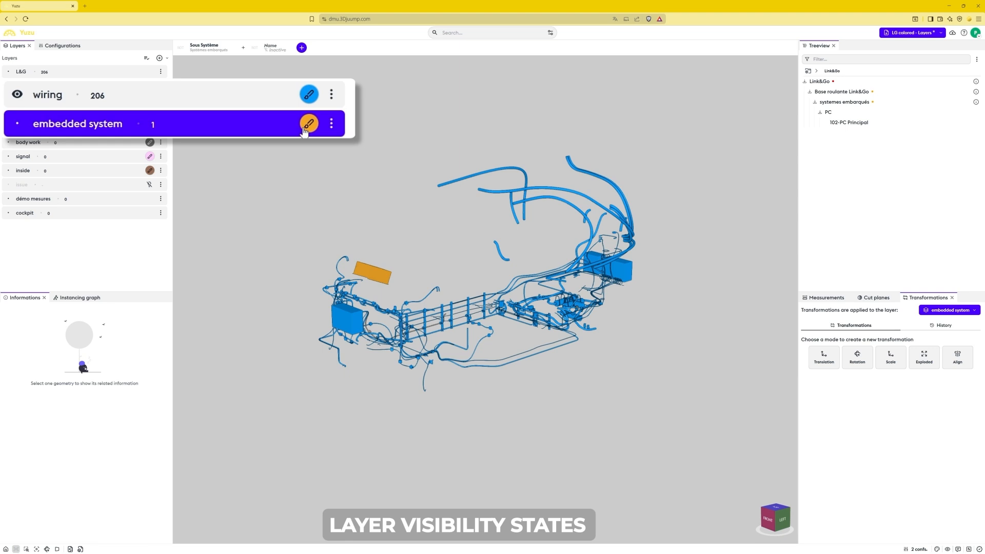
Cycle the embedded system layer through visible and hidden back to not affecting visibility
click(264, 102)
click(263, 126)
click(17, 124)
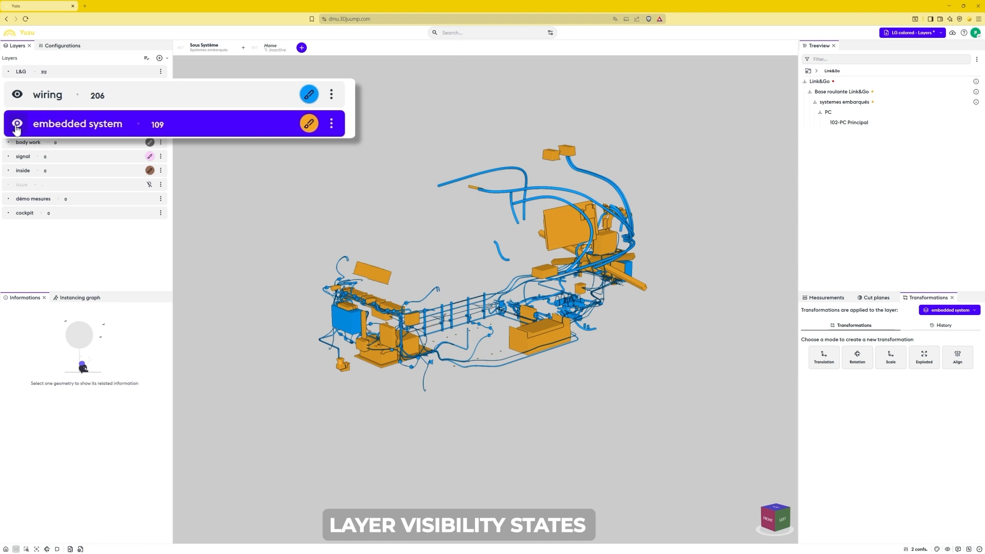
click(17, 124)
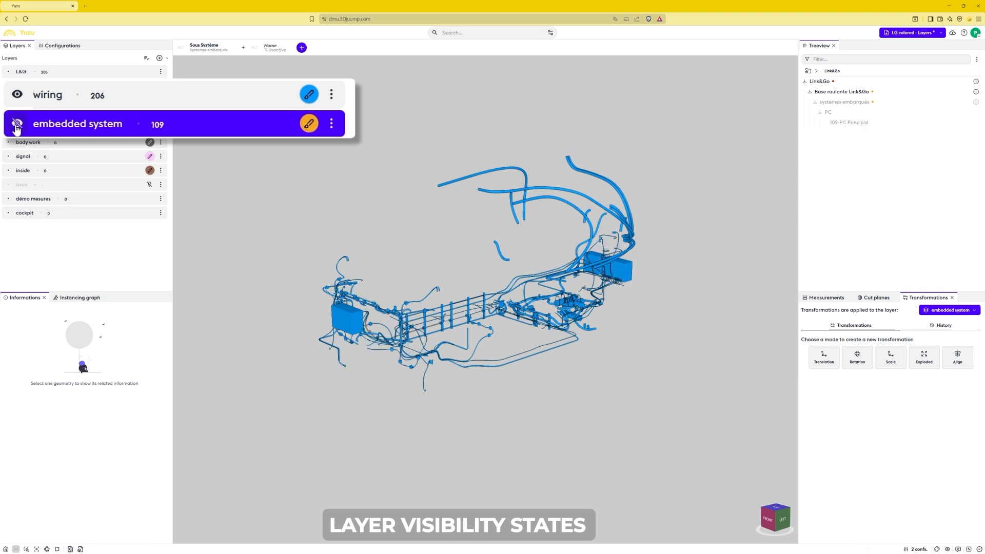
click(17, 126)
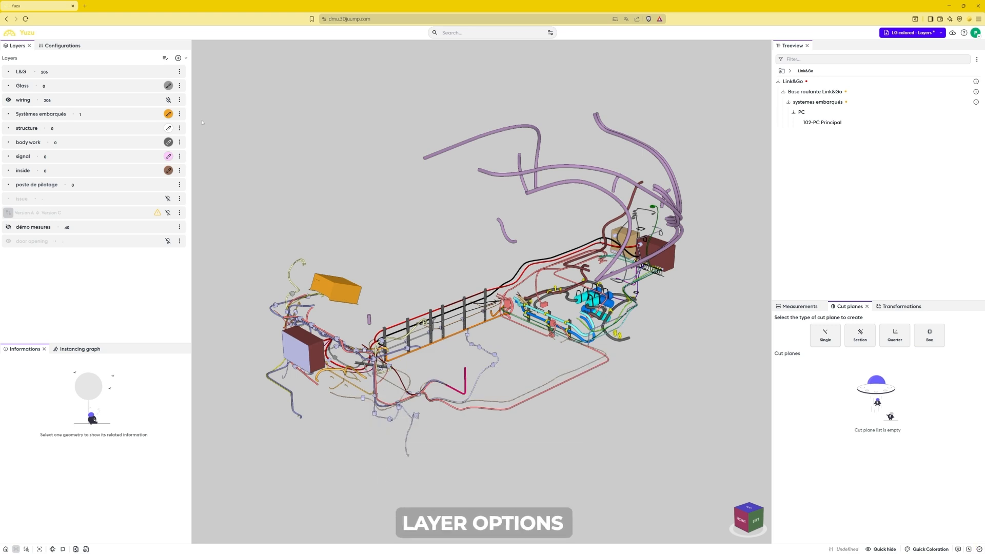
Add coloration to the wiring layer and set its color to light pink from the palette
click(179, 100)
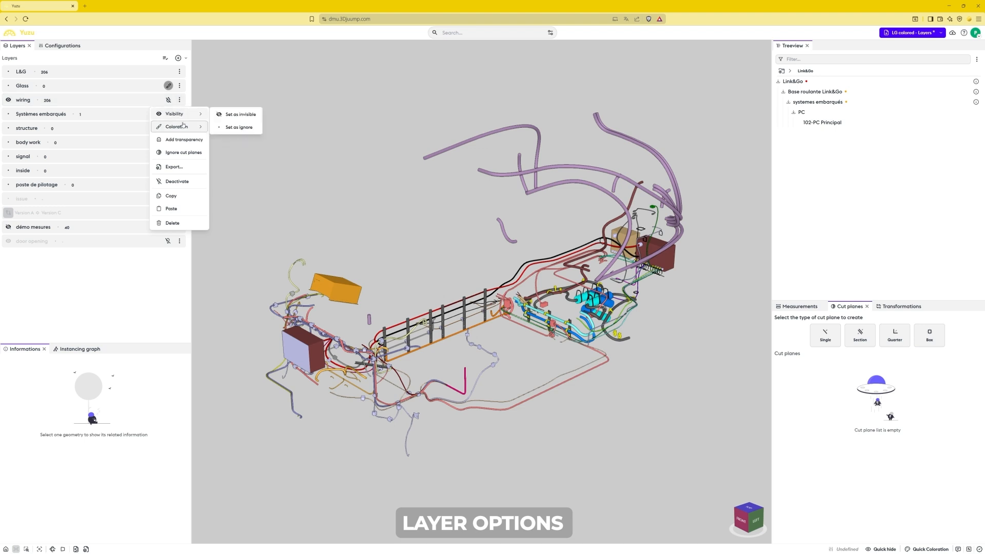
mouse_move(184, 126)
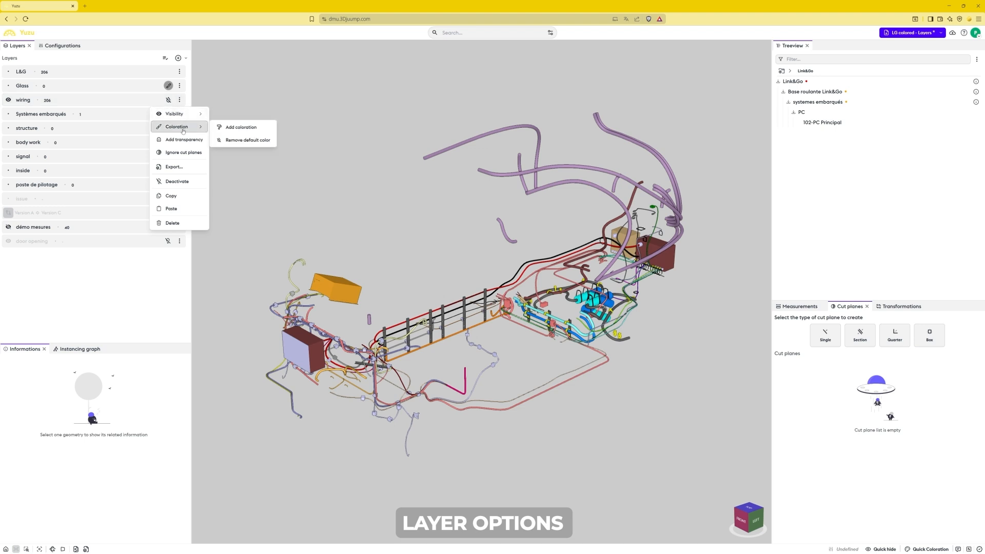
click(215, 131)
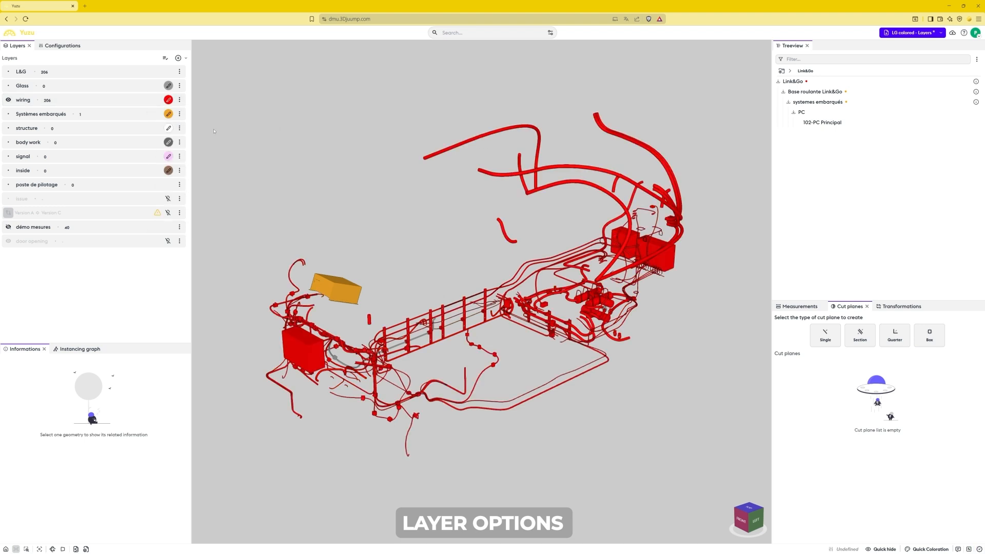
click(168, 100)
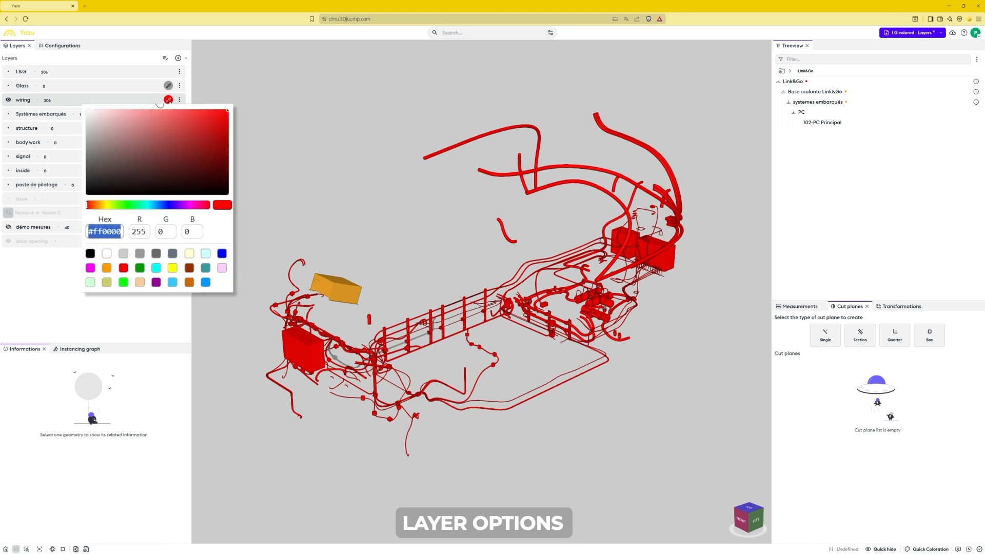
click(119, 231)
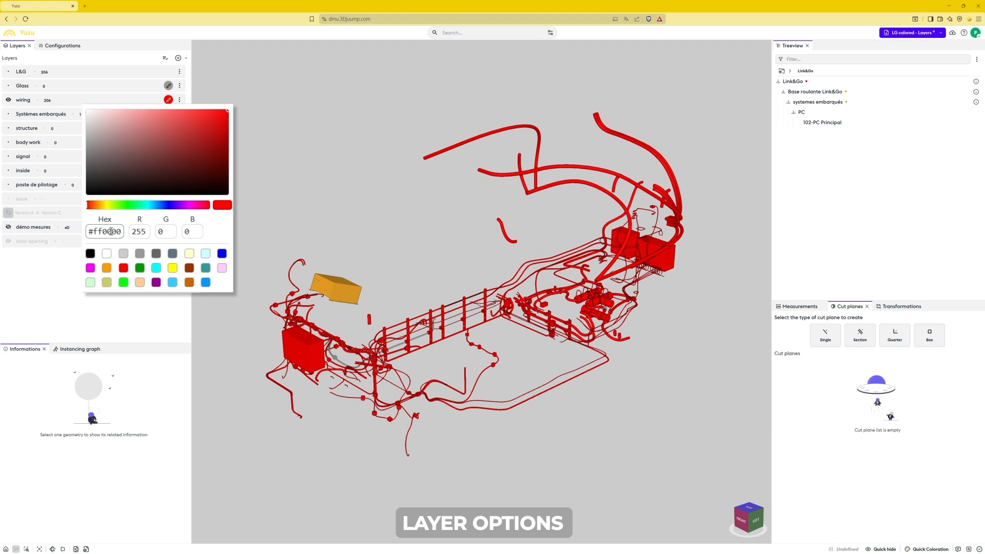
click(205, 268)
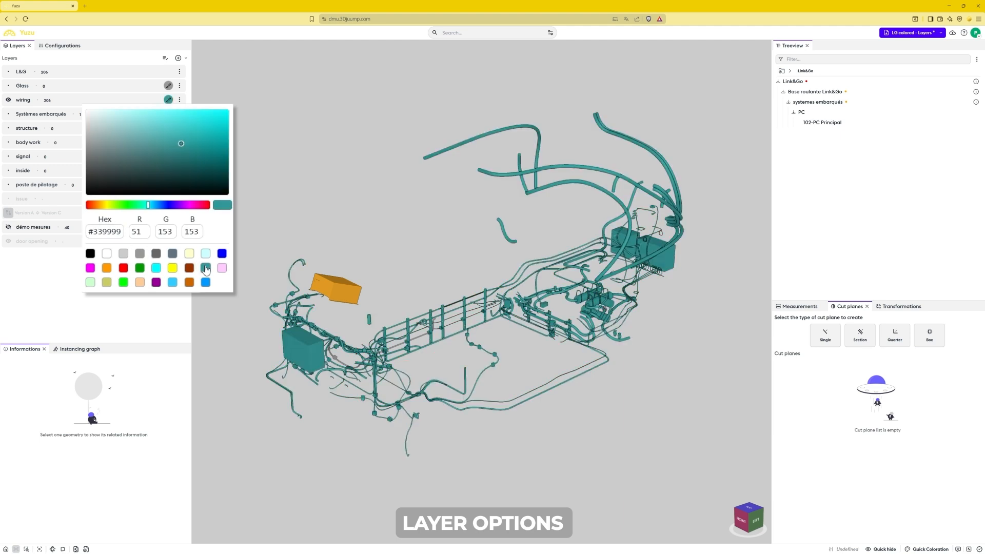
click(223, 268)
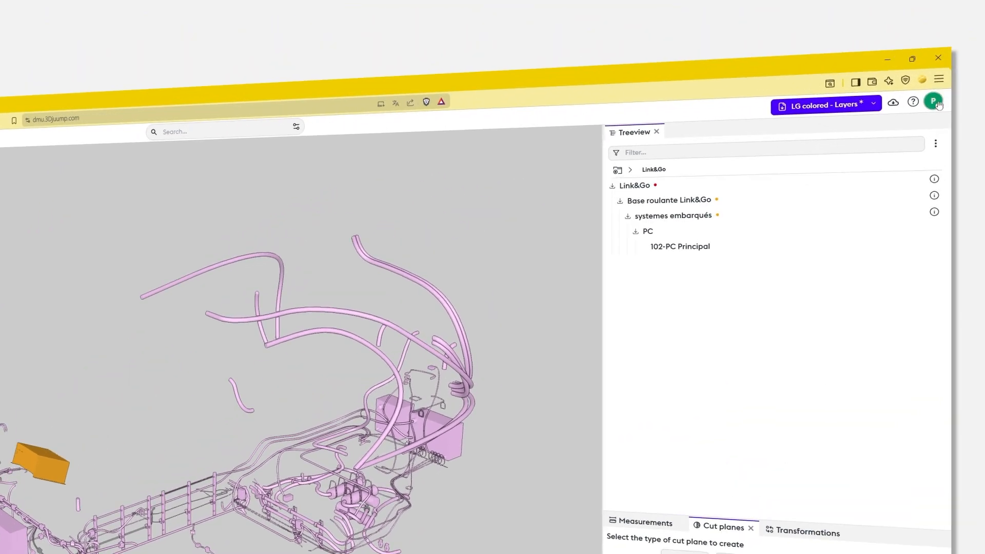
Review the available color palettes in the application settings, keeping ATA iSpec2200 selected
click(937, 102)
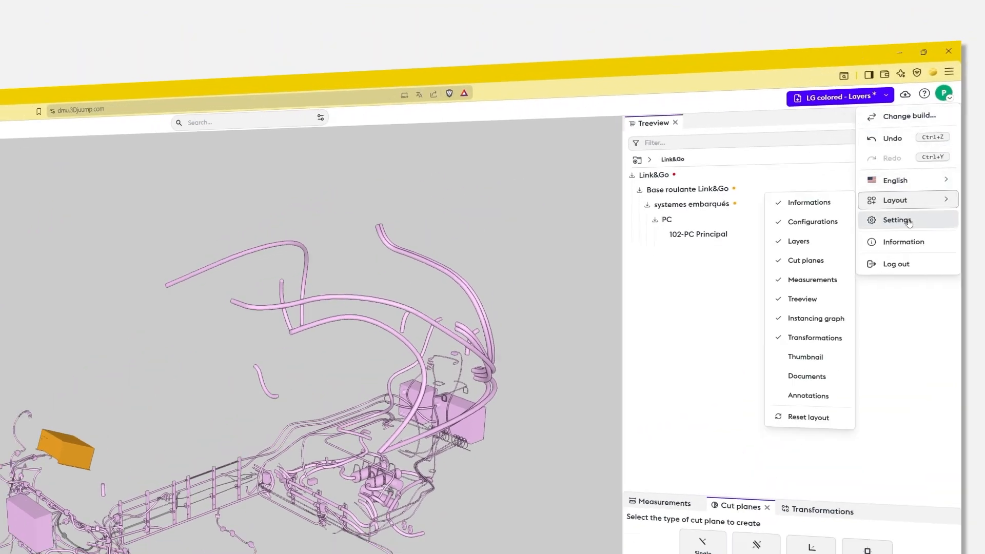
click(908, 221)
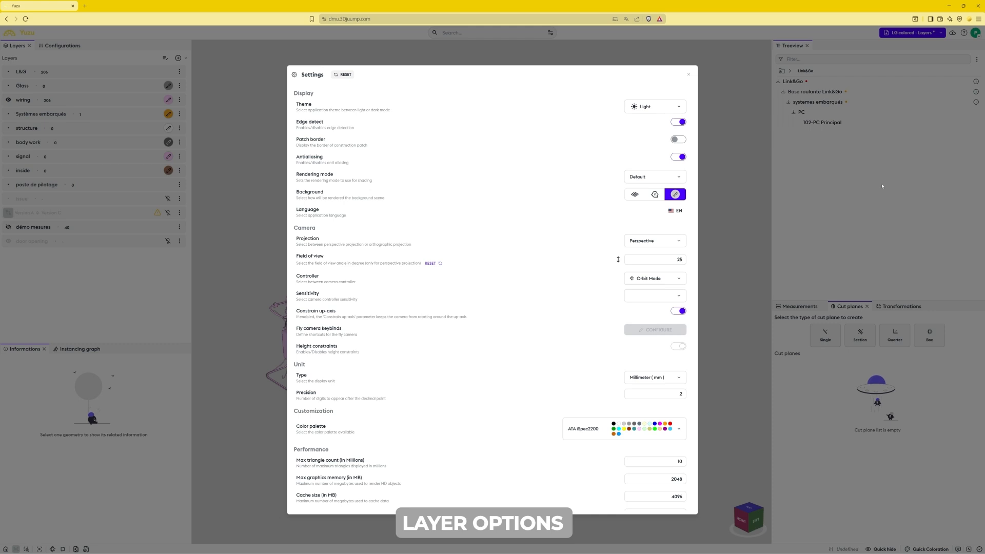
click(680, 430)
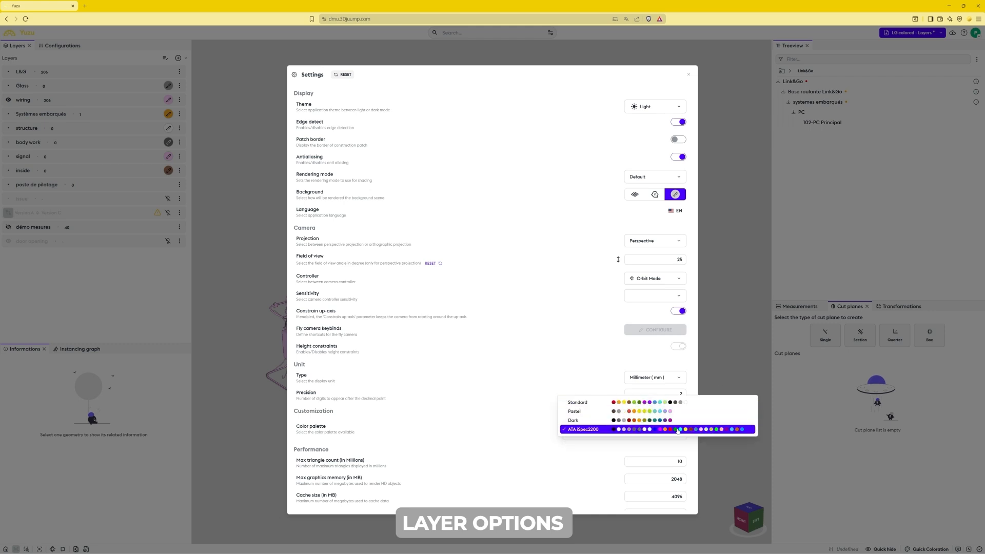
click(677, 429)
click(689, 75)
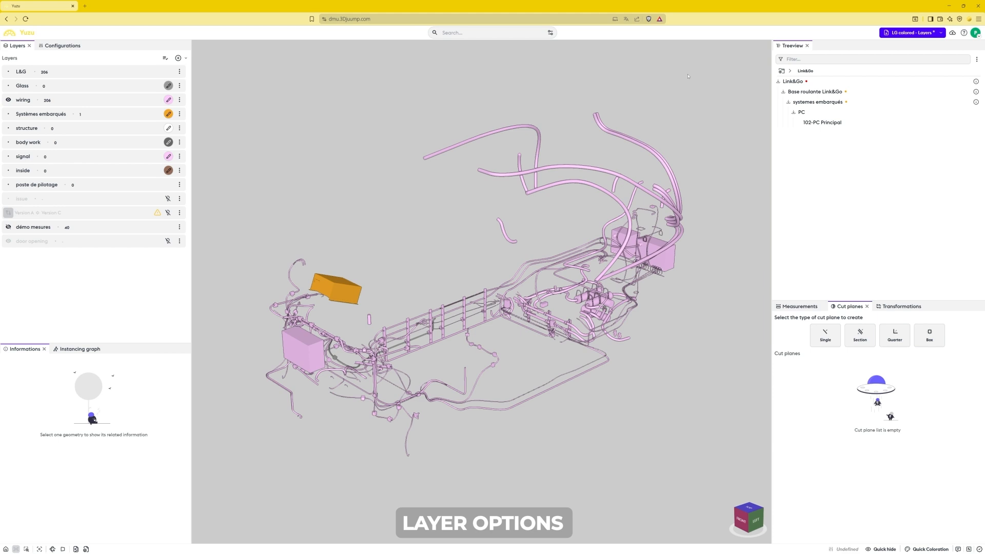
Add transparency to the wiring layer and remove it again
click(179, 99)
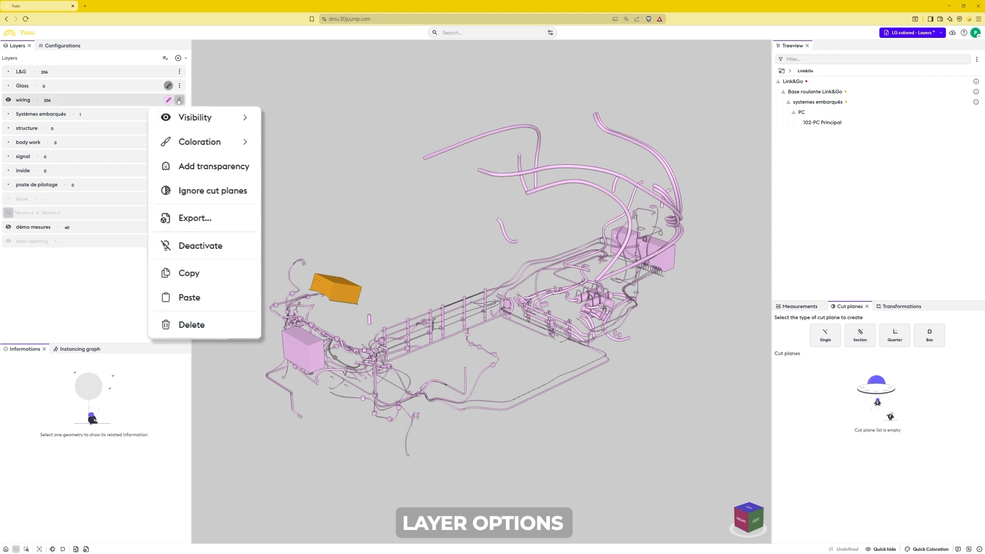
click(209, 176)
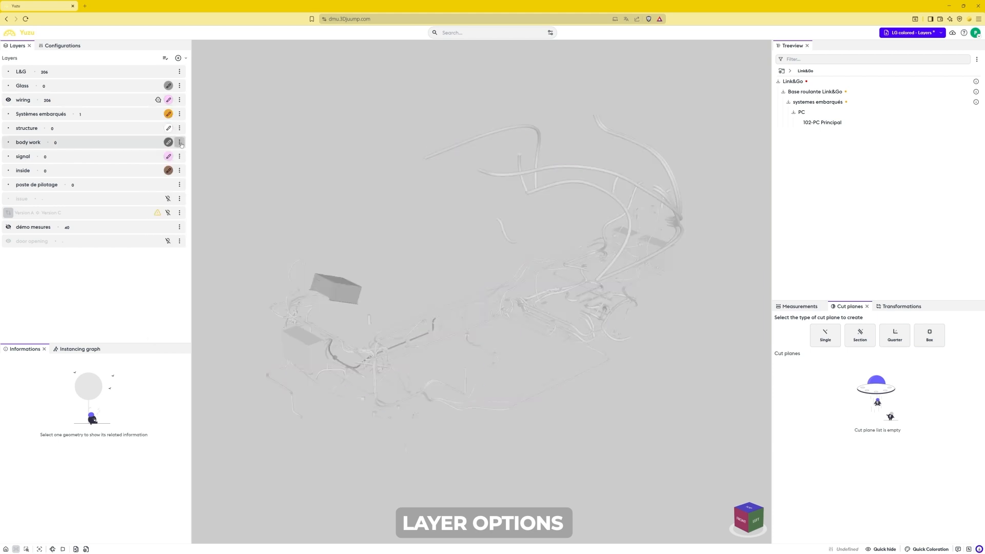
click(179, 99)
click(180, 143)
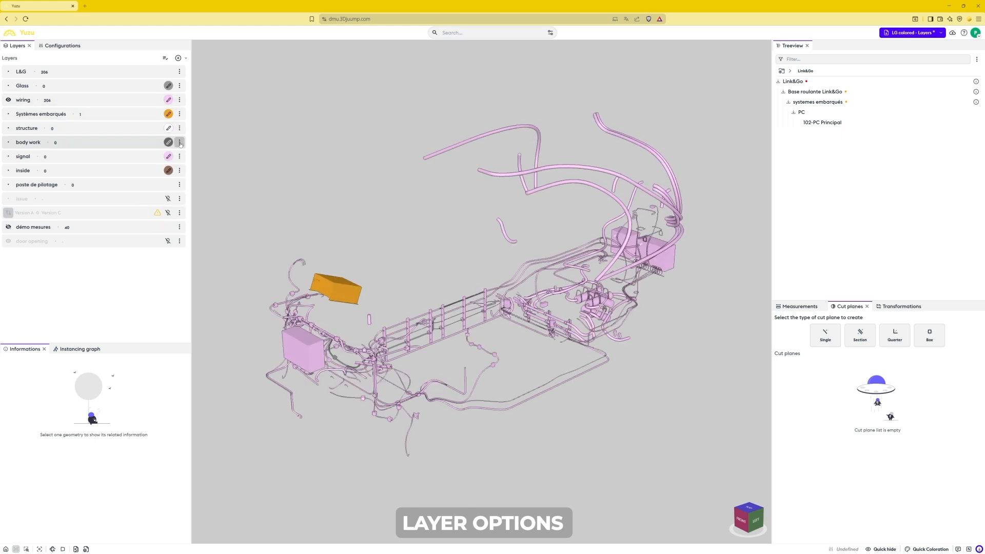
Add transparency to the L&G layer and make the layer visible
click(179, 71)
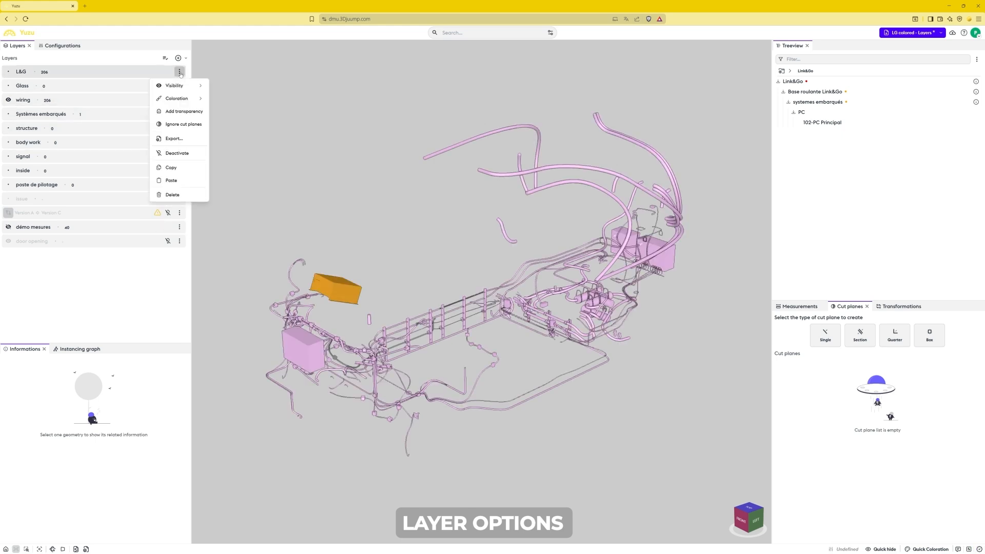
click(177, 112)
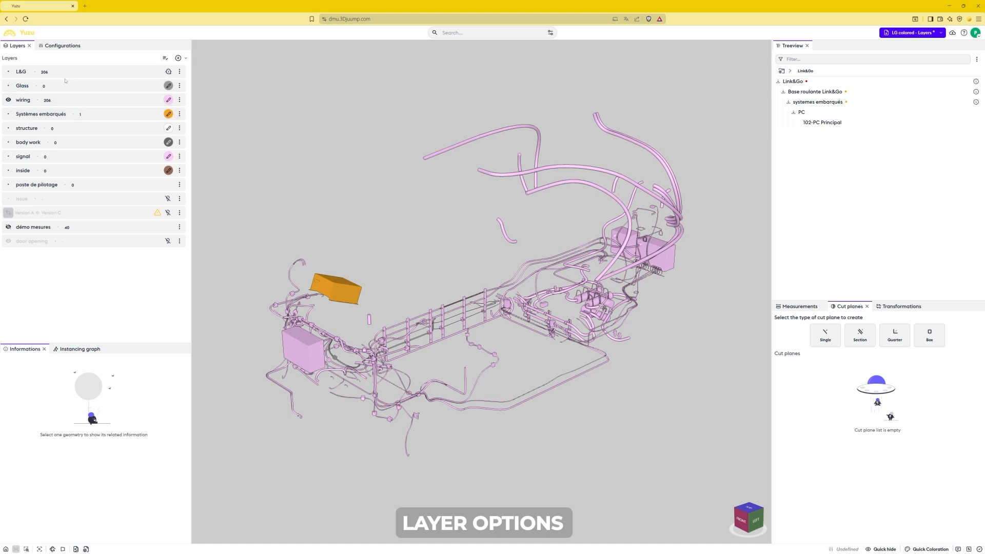
click(8, 72)
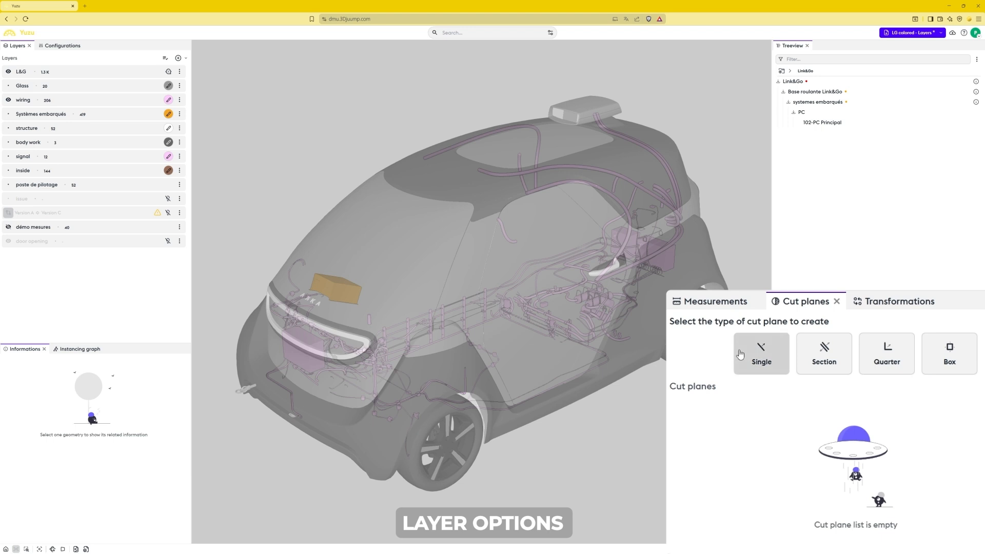
Create a single cut plane on the pink box at the vehicle's front and move it back to the seats
click(740, 353)
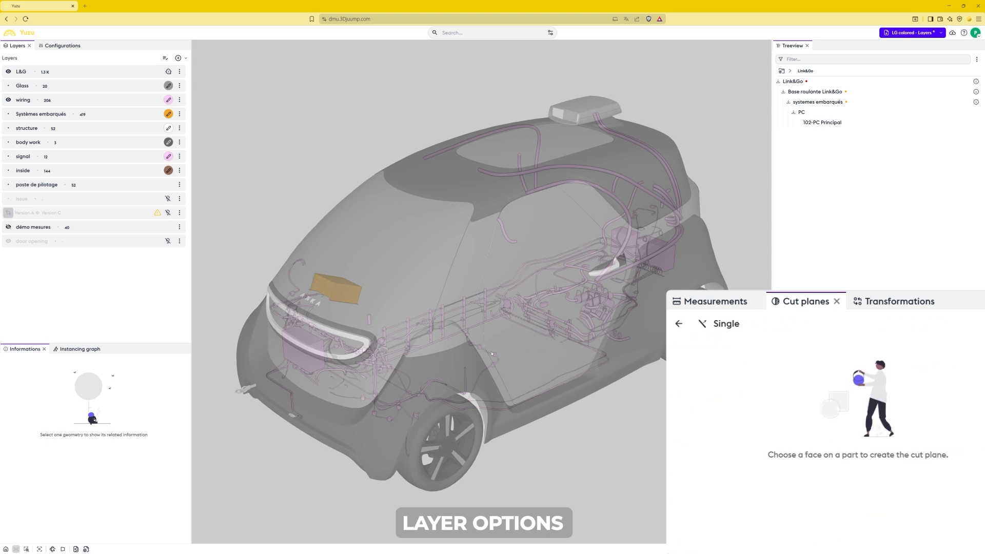
click(324, 344)
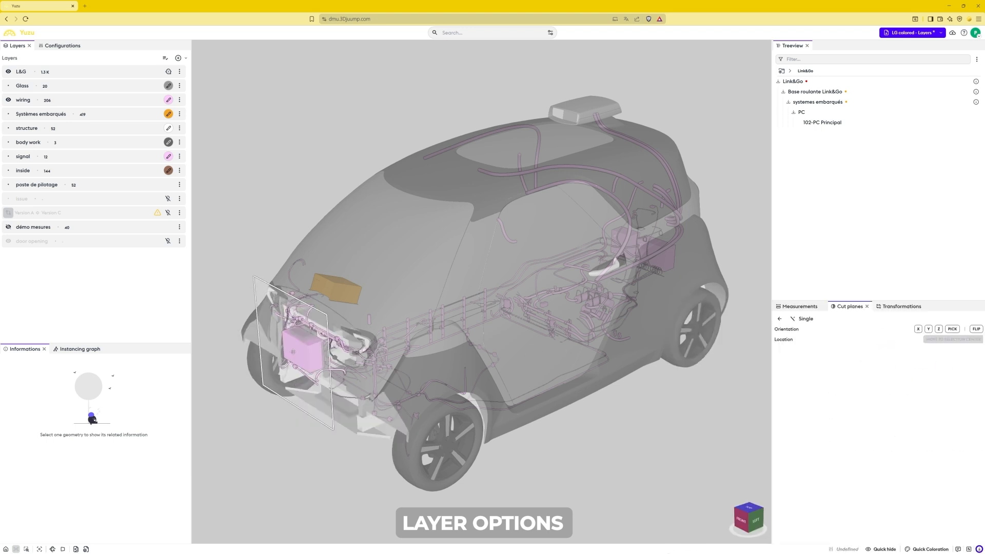
drag(292, 352, 463, 288)
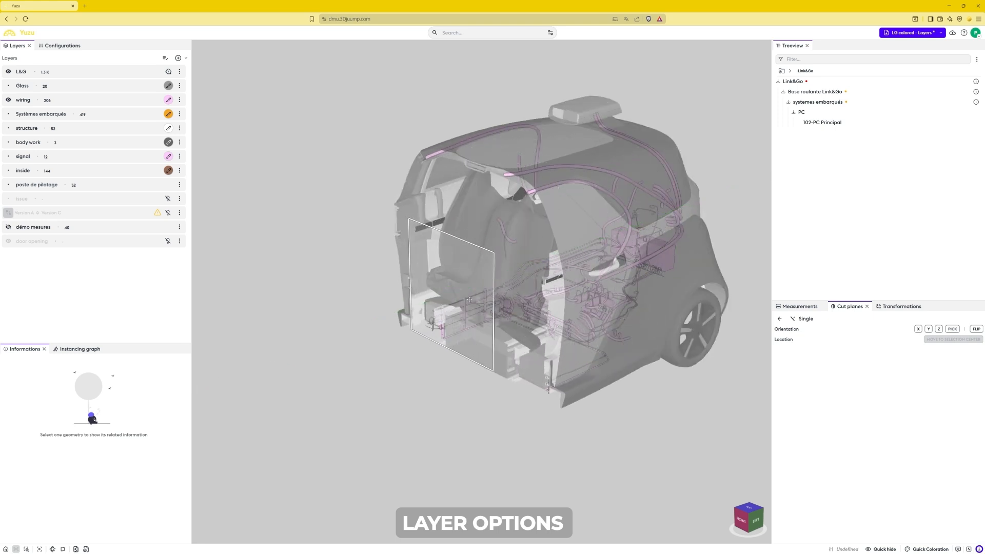
Make the wiring layer ignore cut planes while shifting the plane slightly, and restore cutting of the layer
click(179, 100)
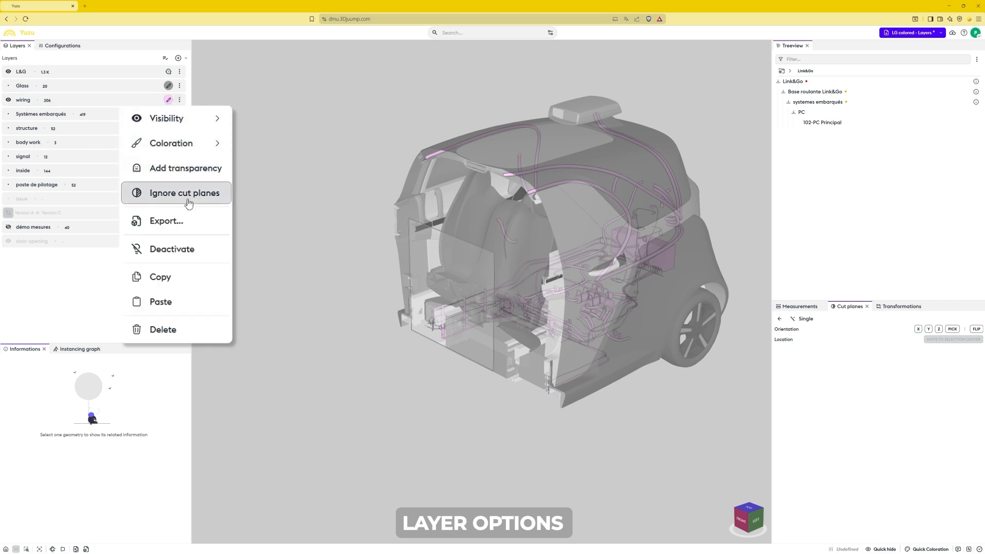
click(188, 202)
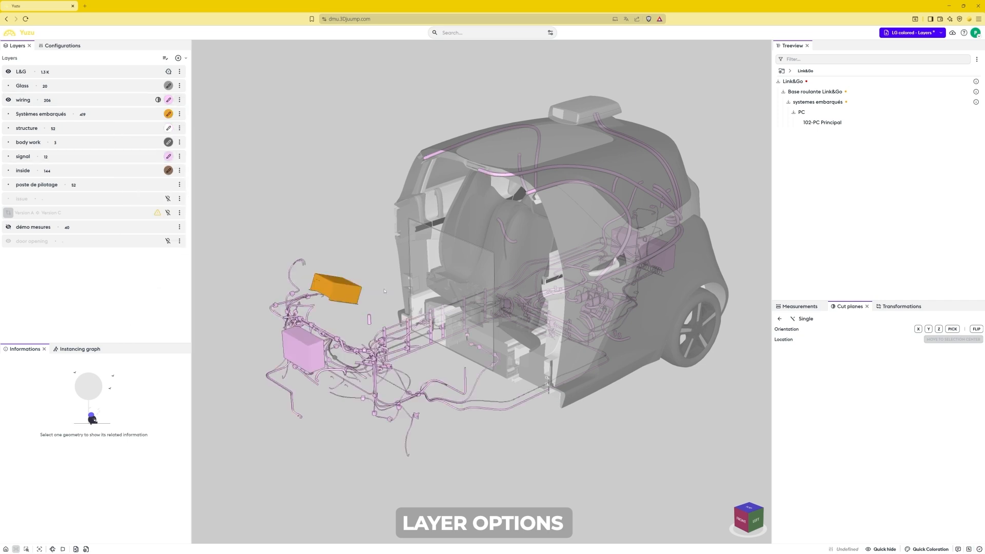
mouse_move(446, 300)
mouse_down()
mouse_move(477, 292)
mouse_move(456, 304)
mouse_up()
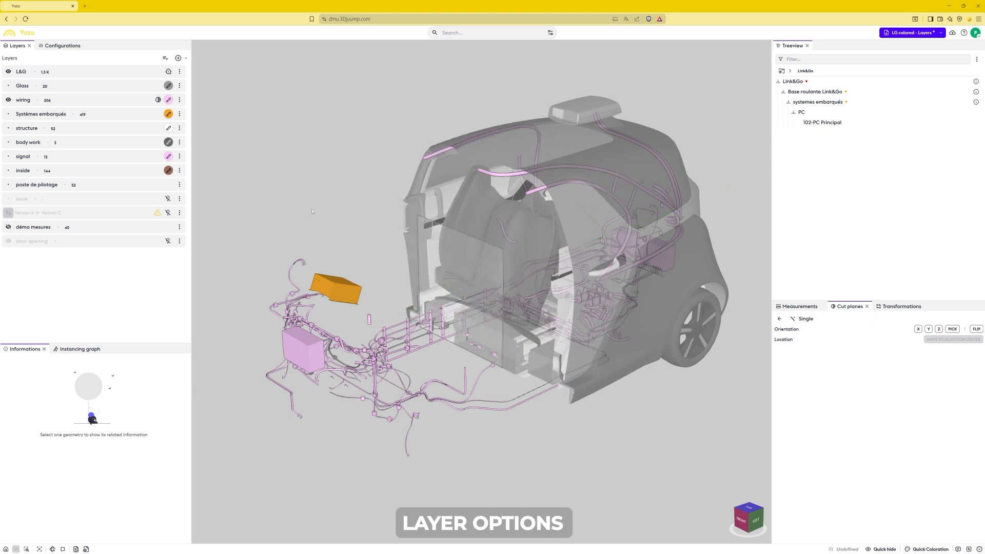
click(179, 99)
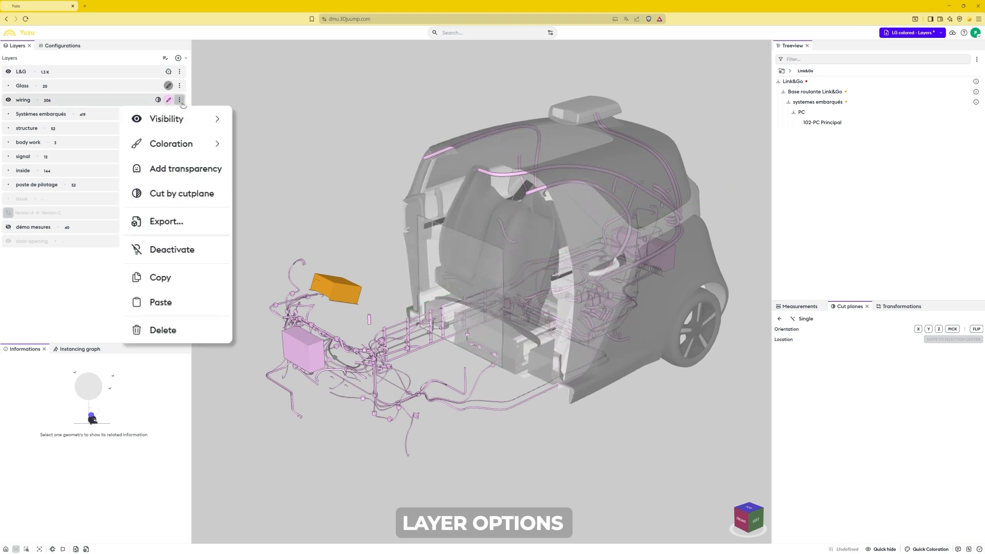
click(197, 204)
Examine the wiring layer's export preview and its geometry and metadata format options without exporting
click(180, 100)
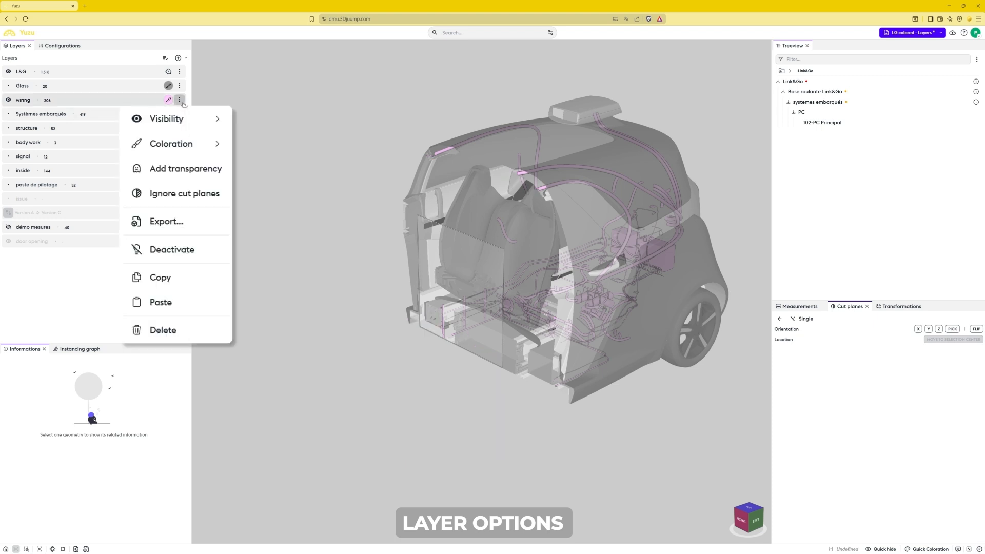
click(200, 223)
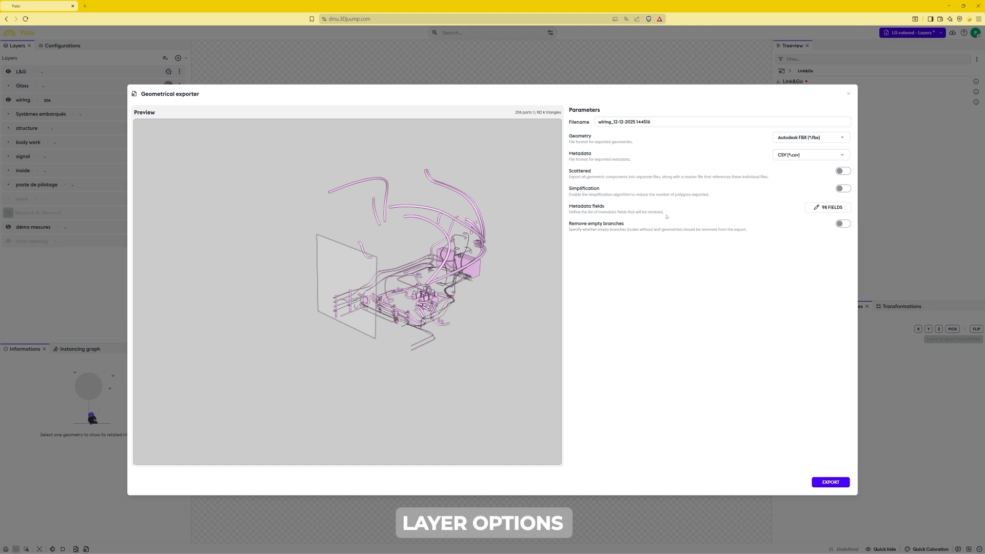
click(844, 137)
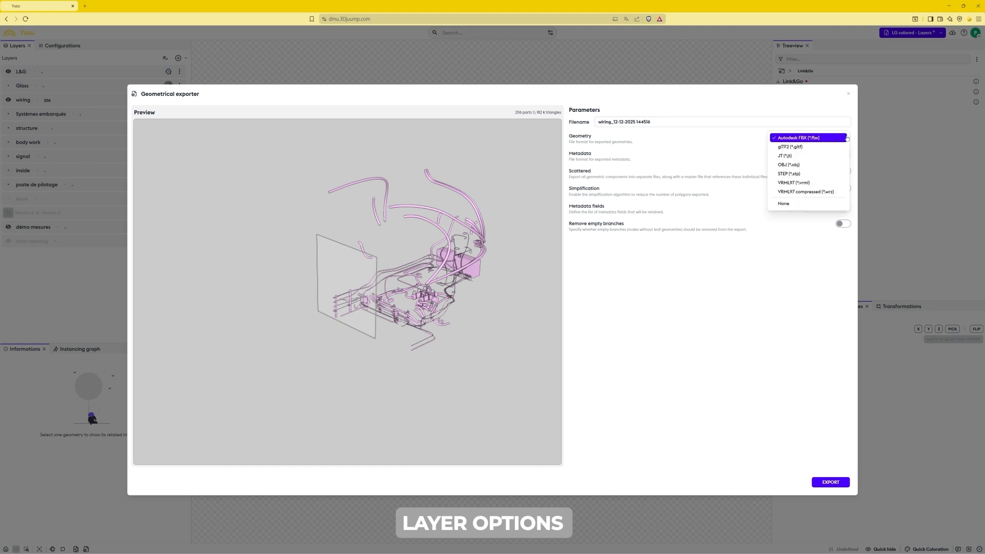
click(847, 138)
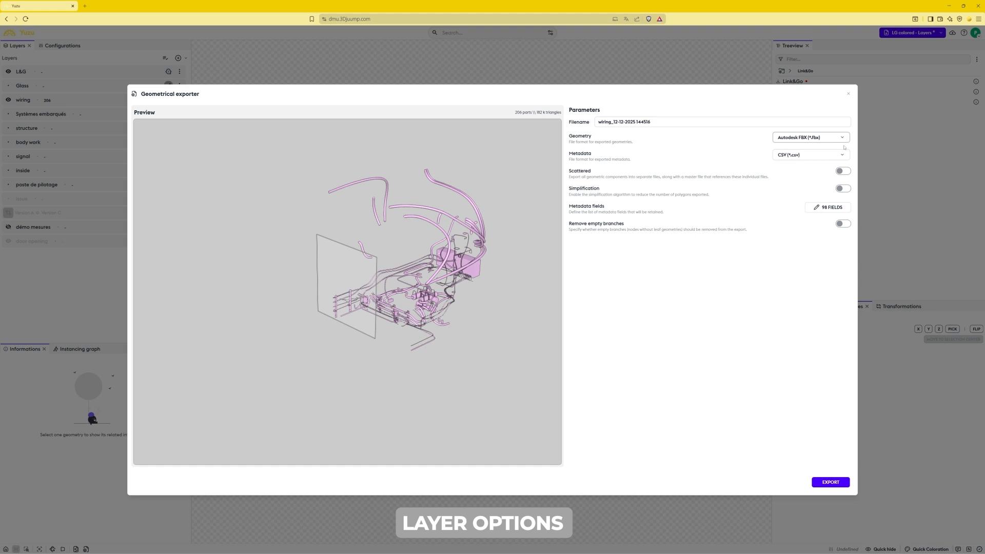
click(842, 155)
click(842, 155)
drag(385, 281, 422, 304)
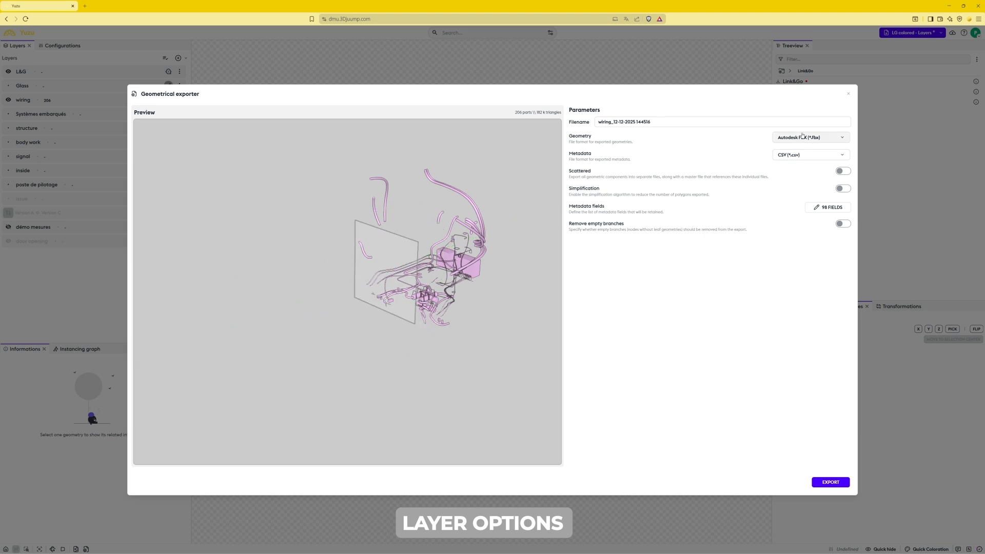
click(847, 95)
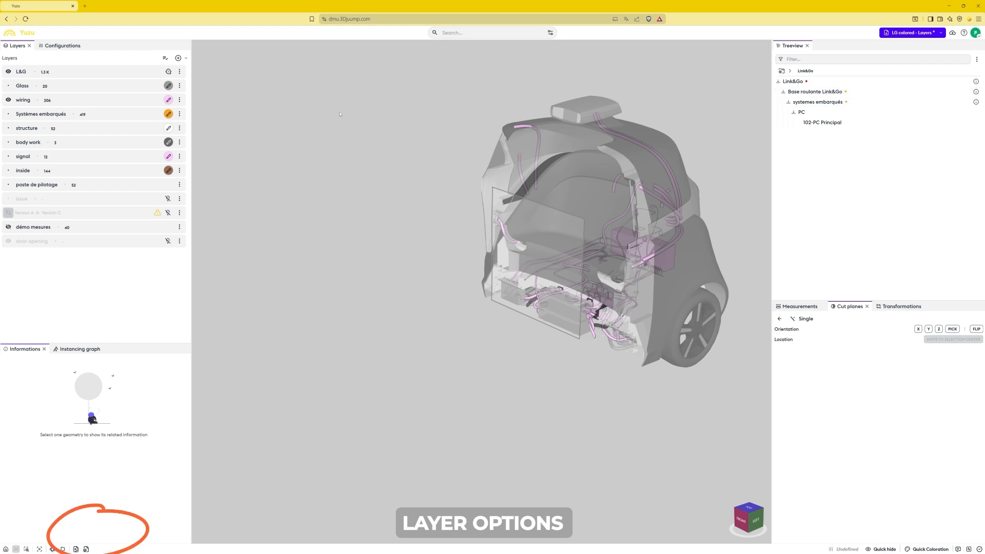
Deactivate the wiring layer, move the cut plane back toward the vehicle's front, and reactivate the layer
click(179, 100)
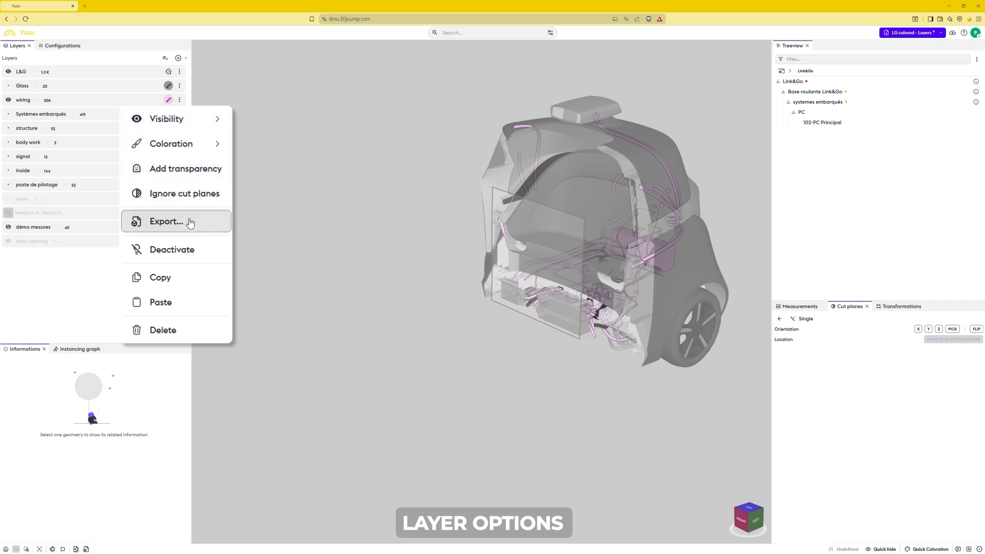
click(201, 256)
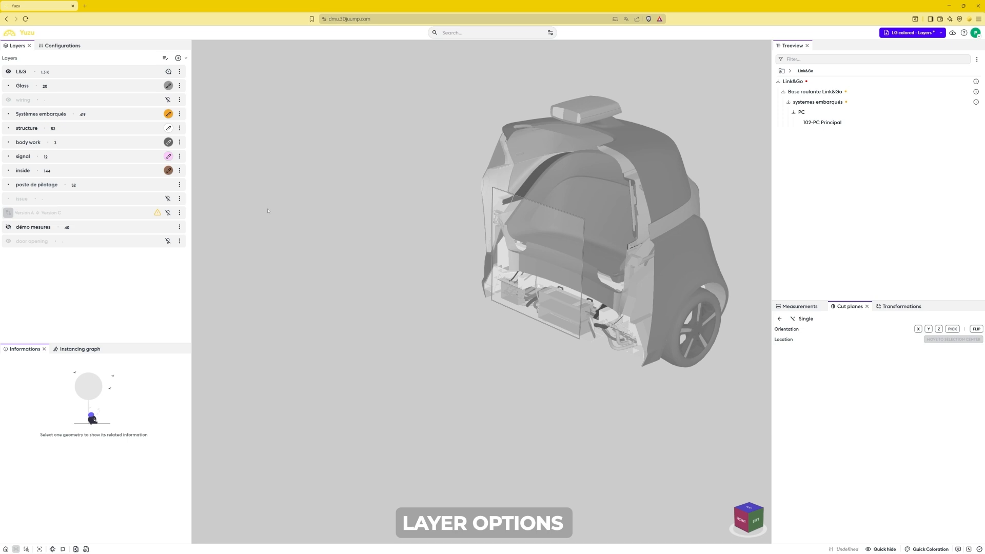
drag(544, 279, 457, 311)
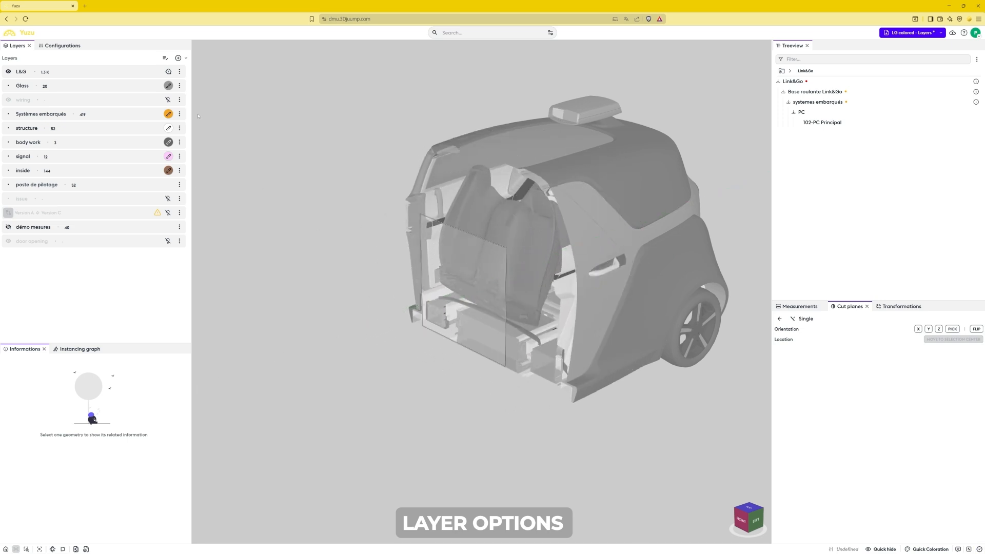
click(179, 99)
click(177, 182)
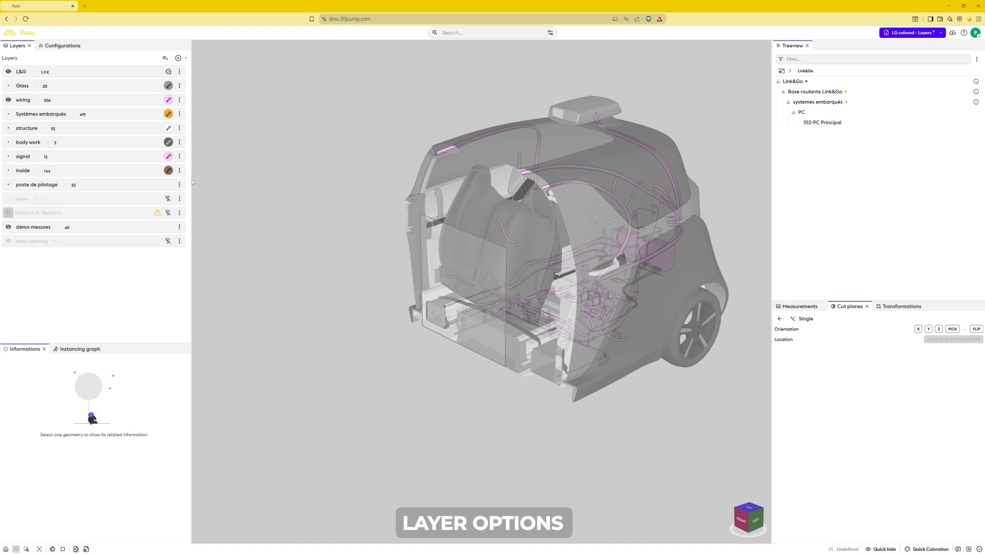
Copy the wiring layer and paste it as a new layer in the layer list
click(180, 100)
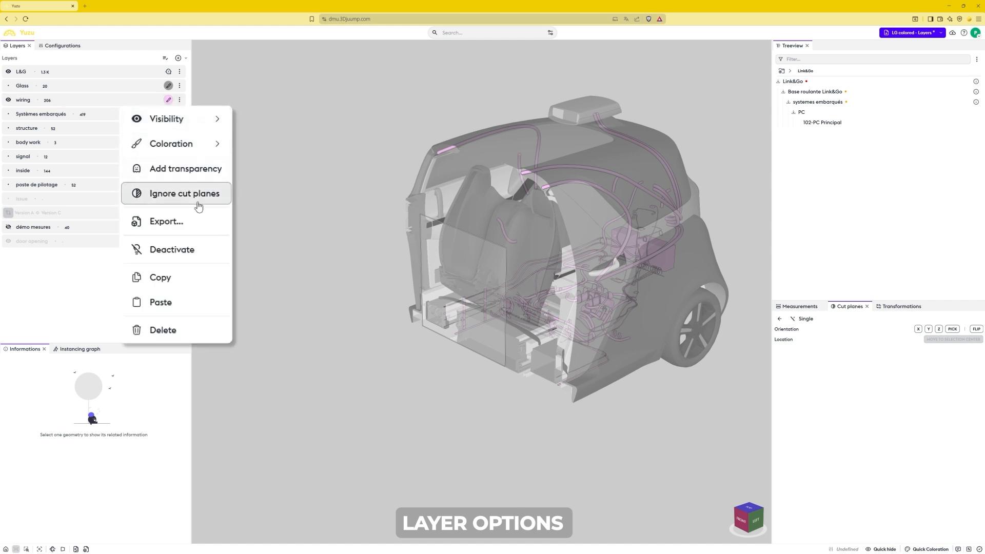
click(201, 281)
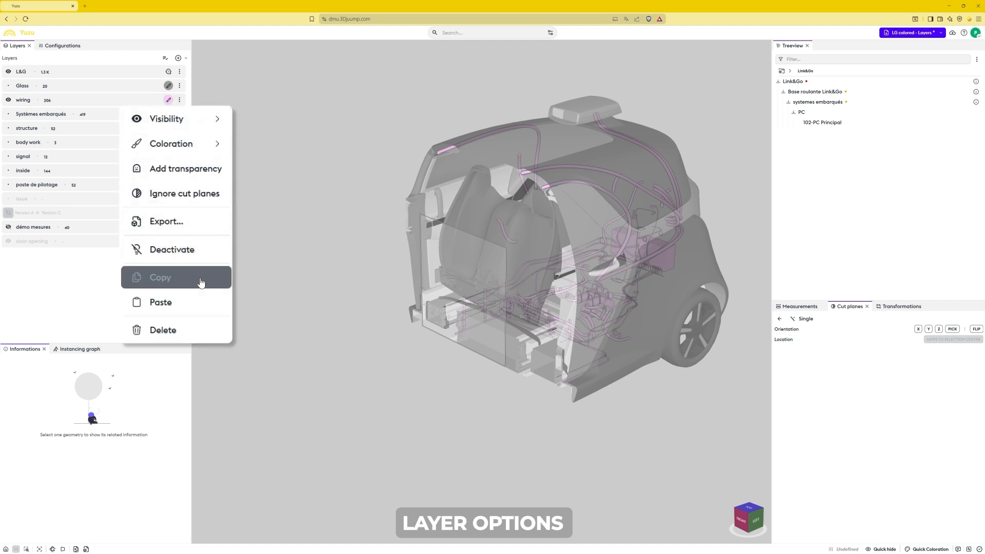
right_click(151, 259)
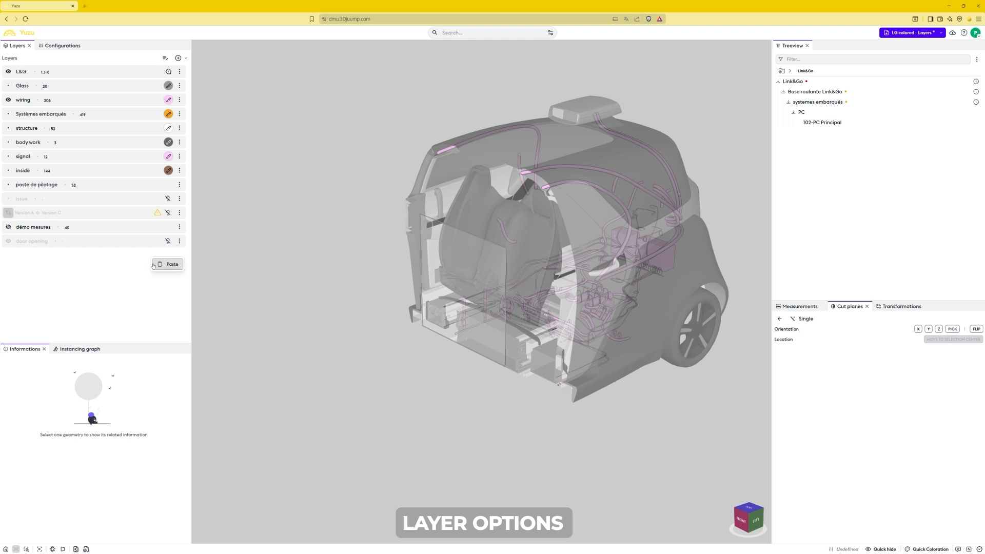
click(169, 264)
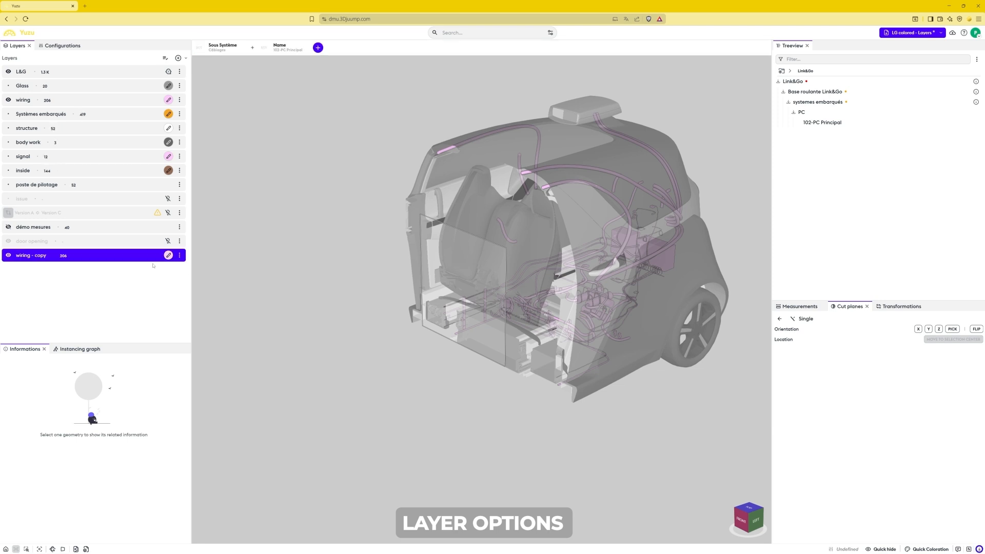
Recolor the pasted wiring copy light blue #33ccff, and delete that copy
click(169, 254)
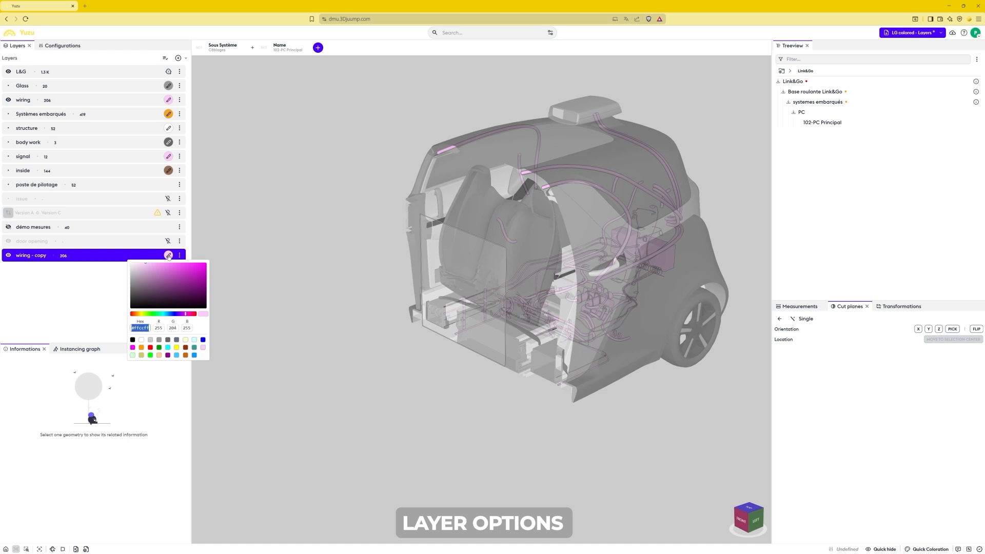
click(177, 356)
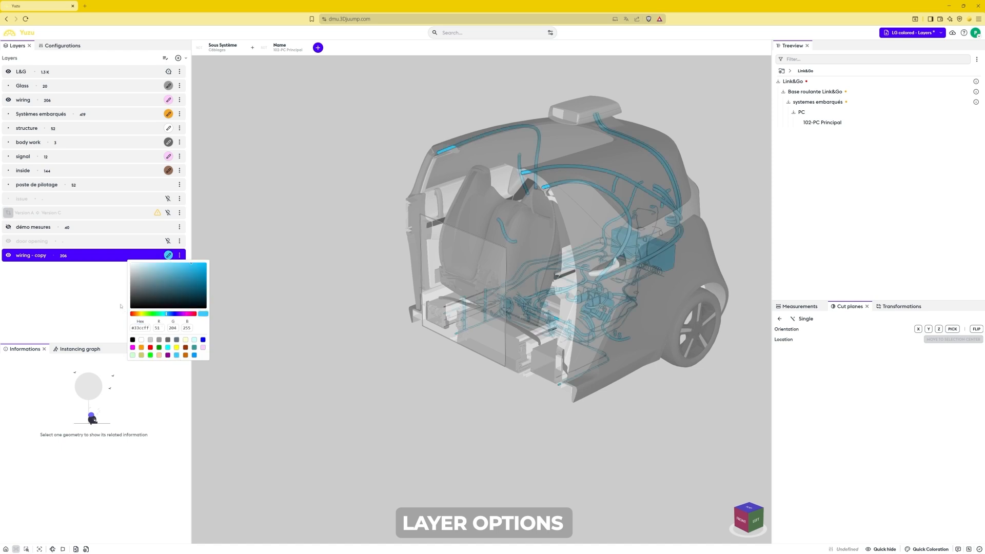
click(99, 284)
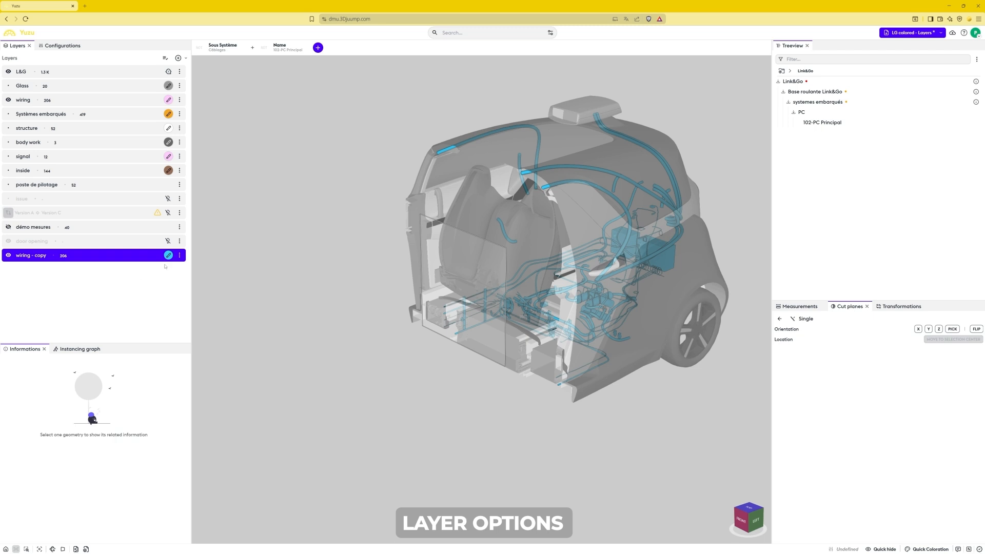
click(179, 255)
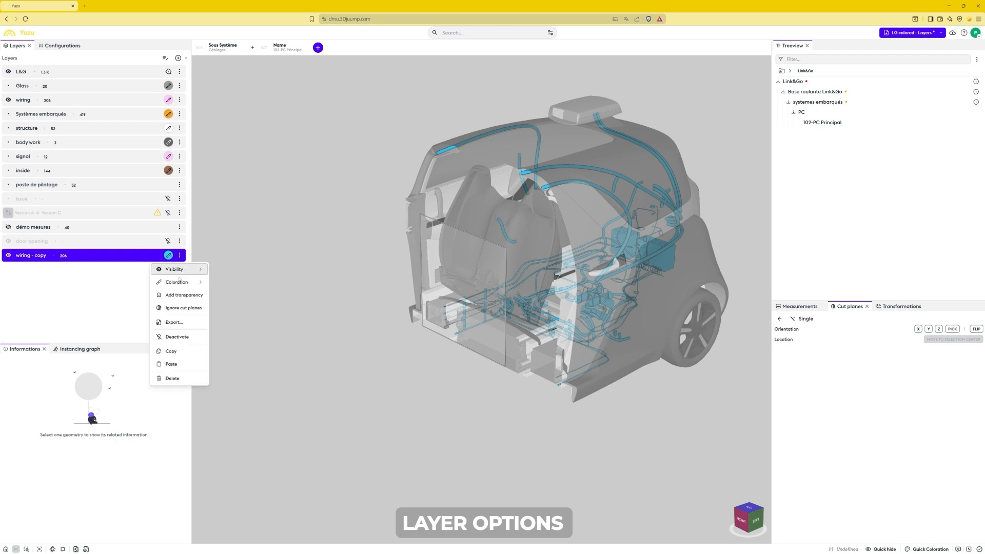
click(183, 378)
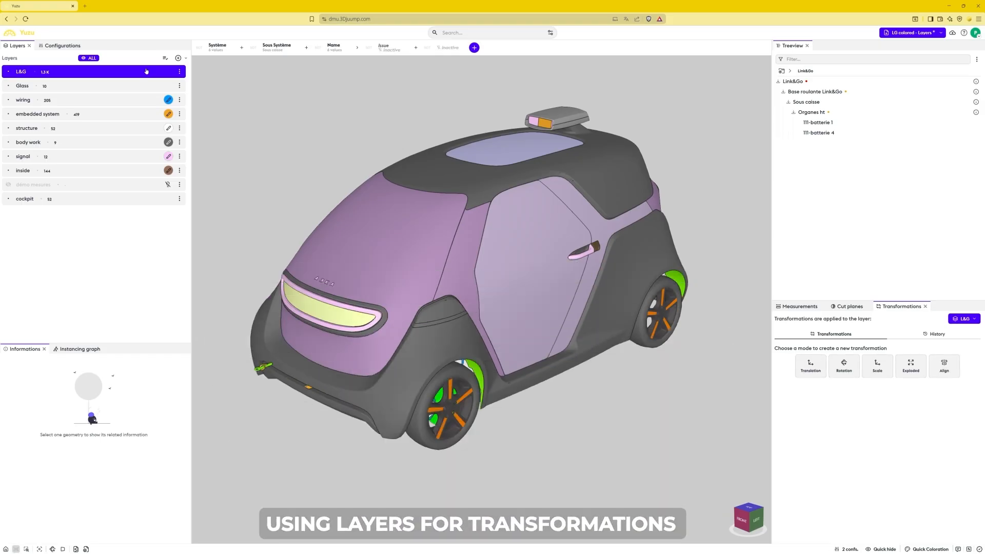
Translate the embedded system layer about 1292 mm downward along Z in the World axis frame
click(143, 101)
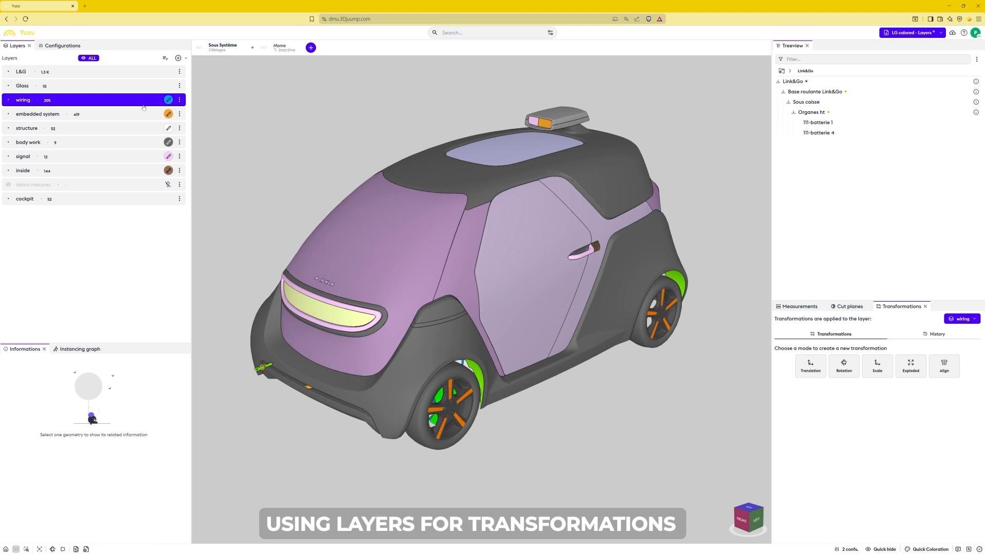
click(145, 114)
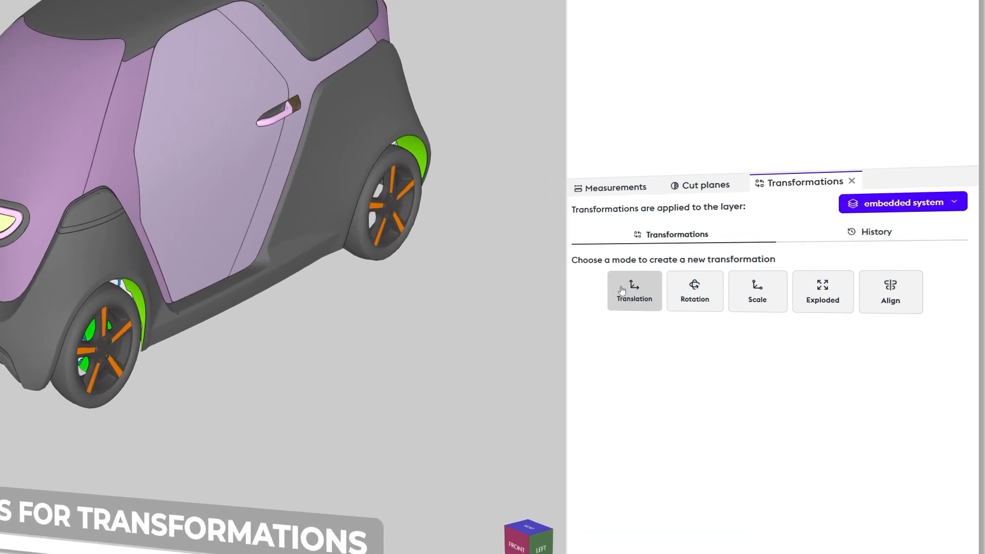
click(622, 290)
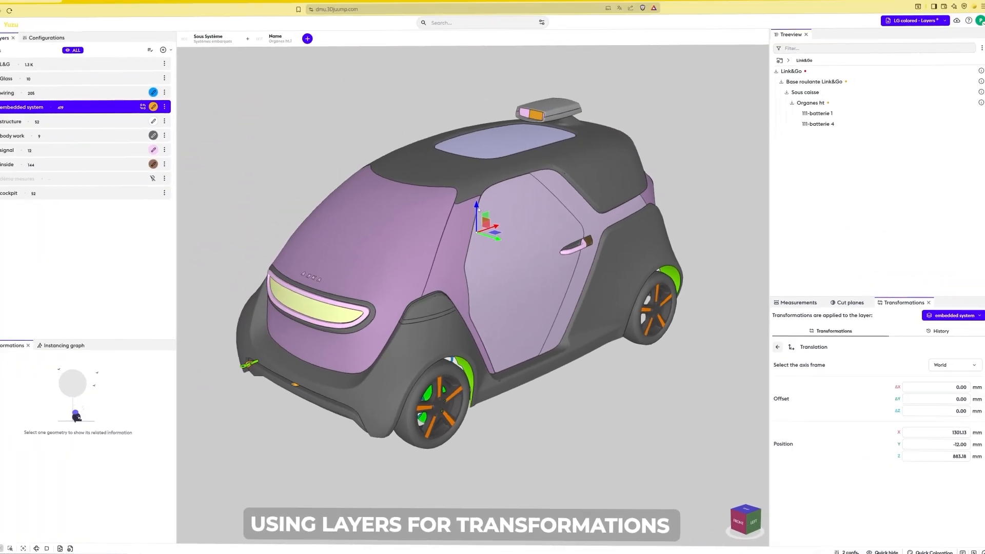
drag(486, 210, 492, 365)
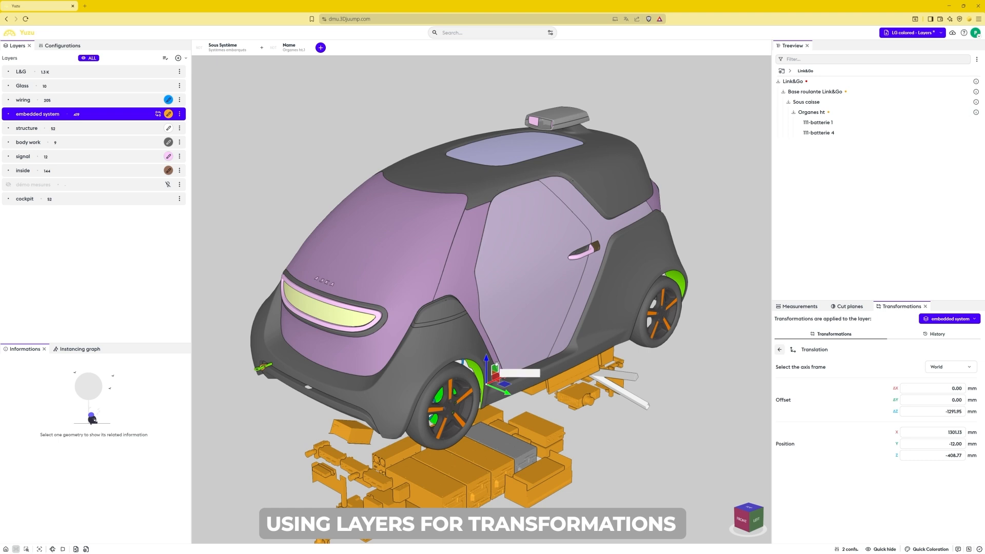
Translate the wiring layer sideways out of the vehicle along the Y axis in the World axis frame
click(145, 99)
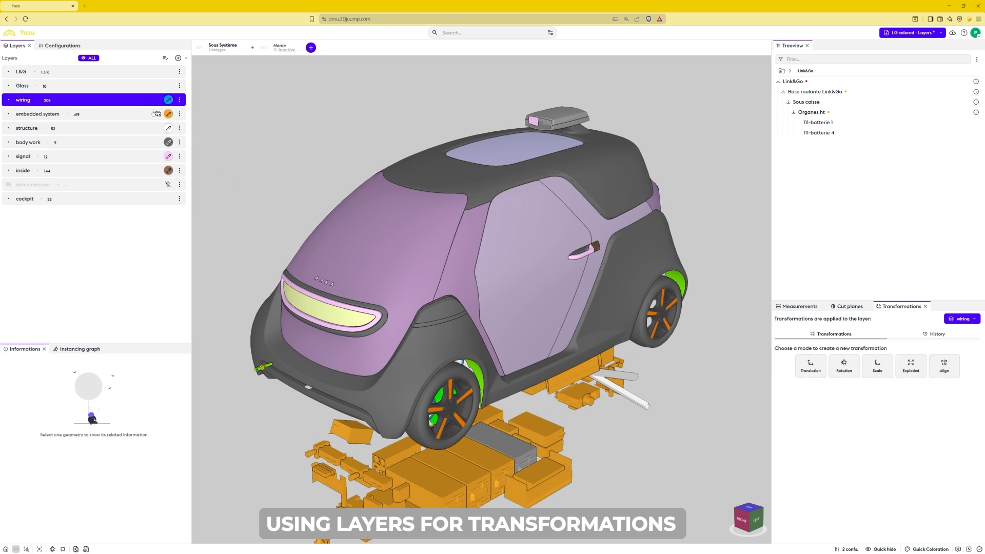
click(810, 366)
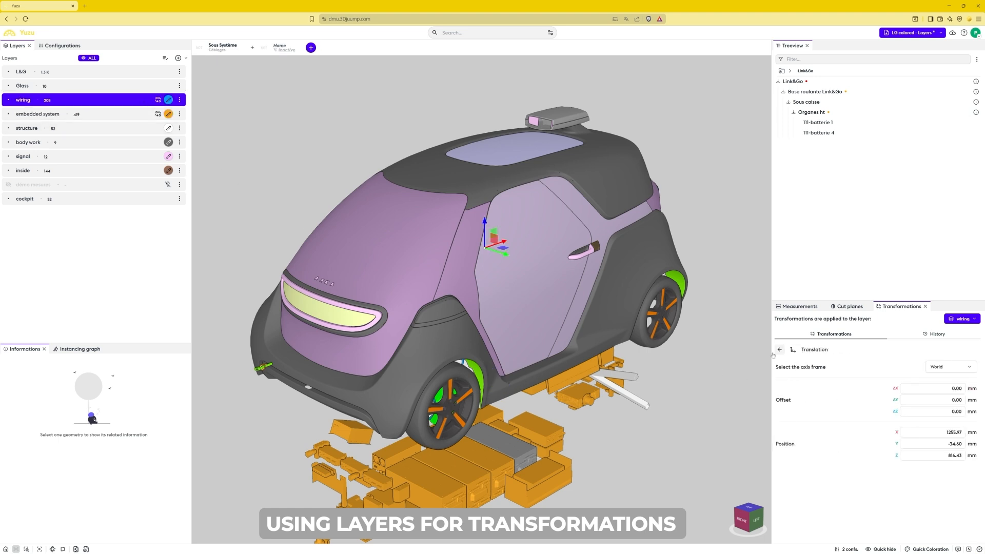
drag(509, 259, 621, 290)
drag(643, 339, 670, 313)
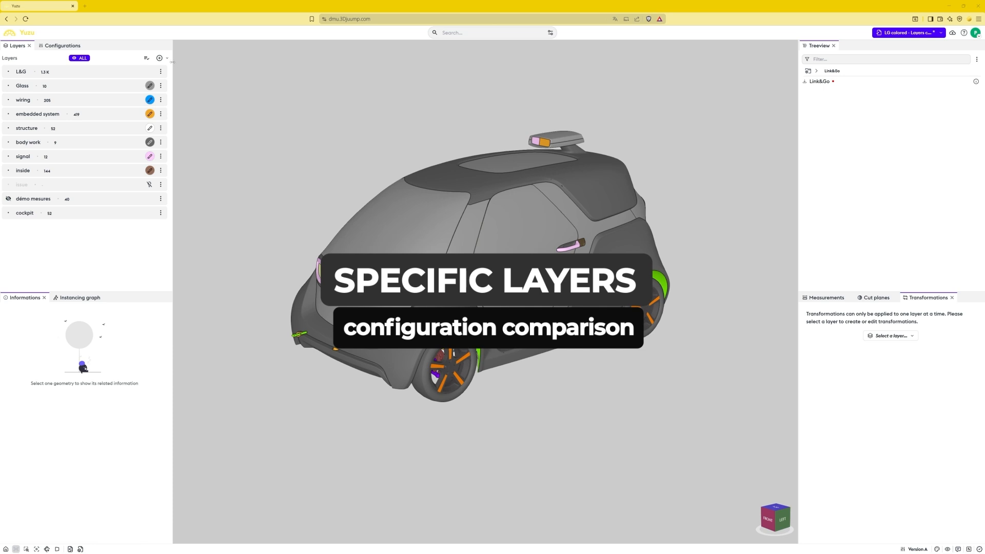
Create a configuration comparison layer between Version A and Version B, keeping the default rendering of removed, added and common parts
click(167, 59)
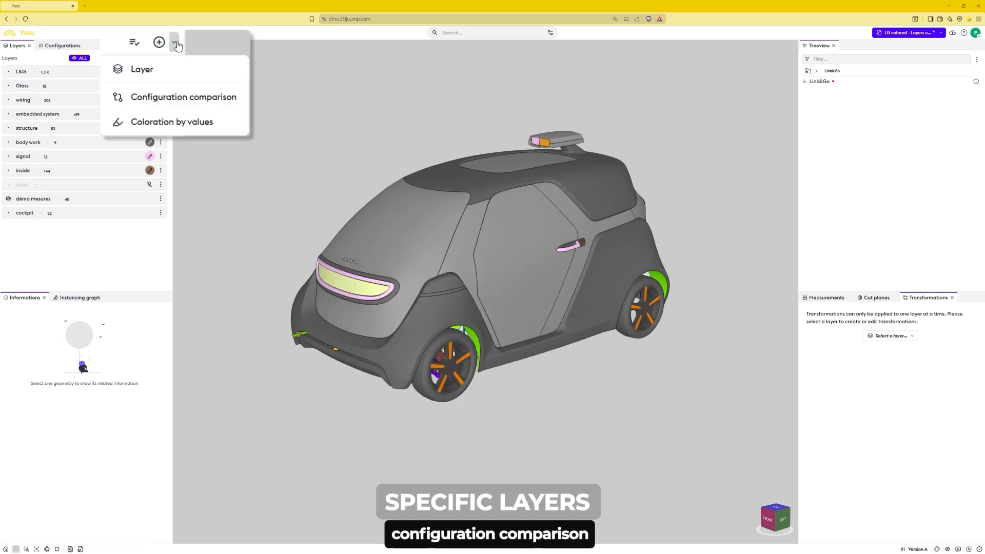
click(196, 106)
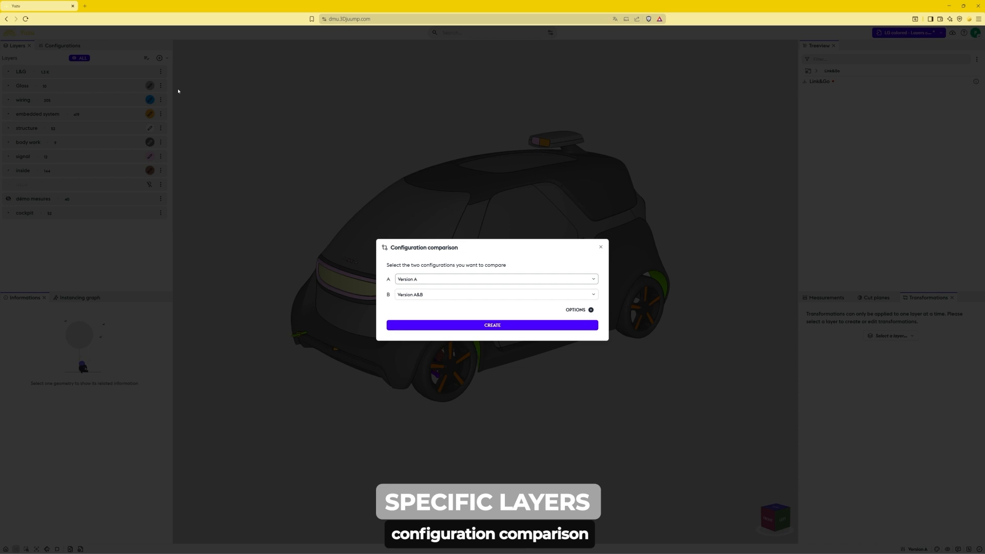
click(430, 295)
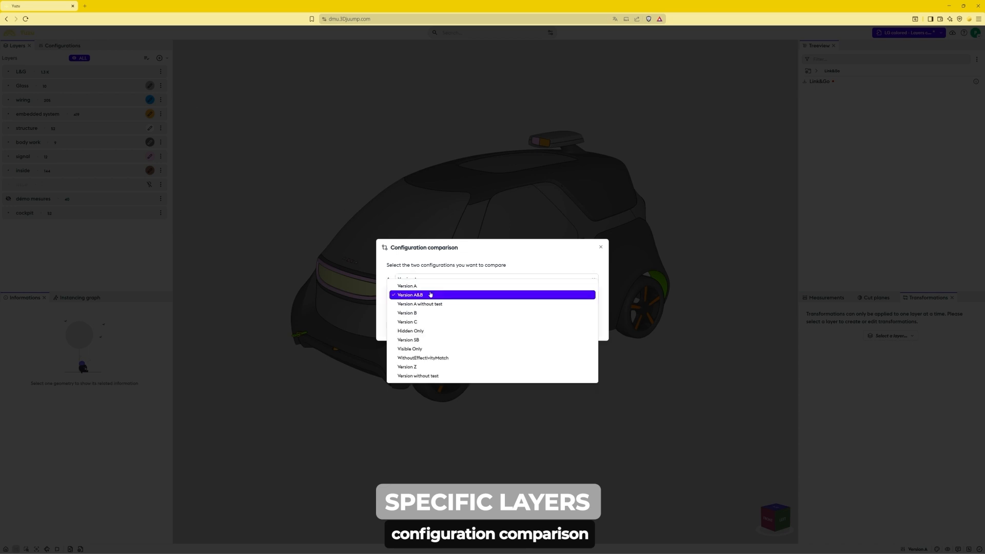
click(429, 313)
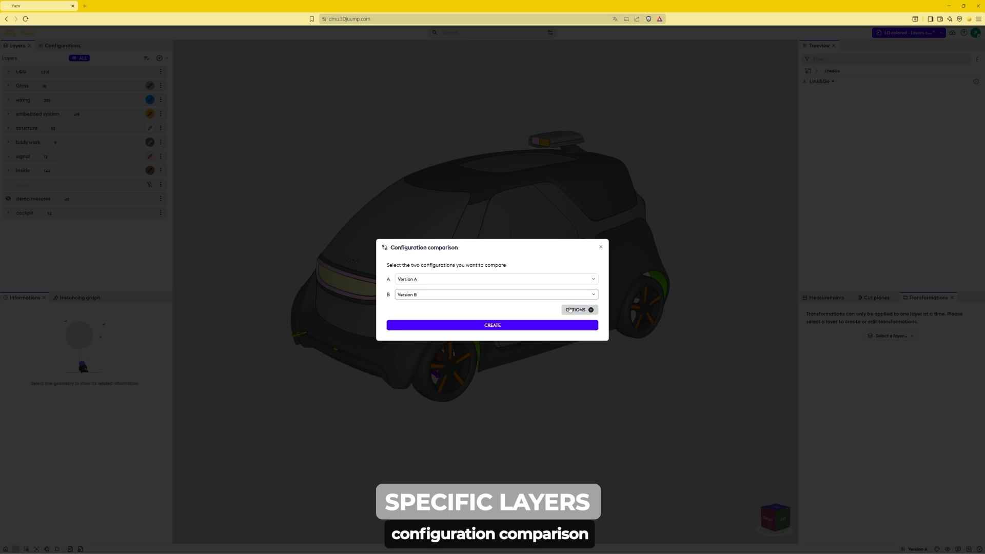
click(568, 310)
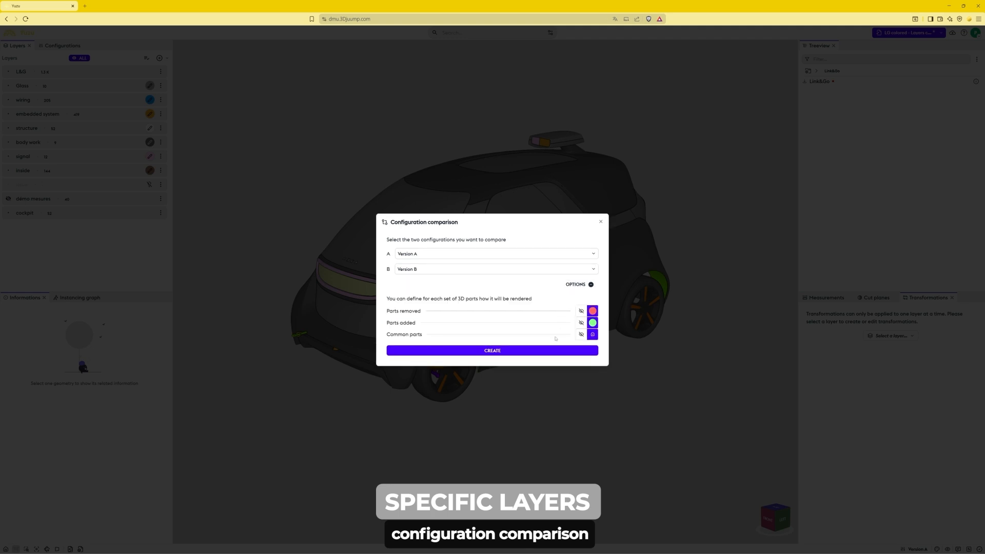
click(550, 353)
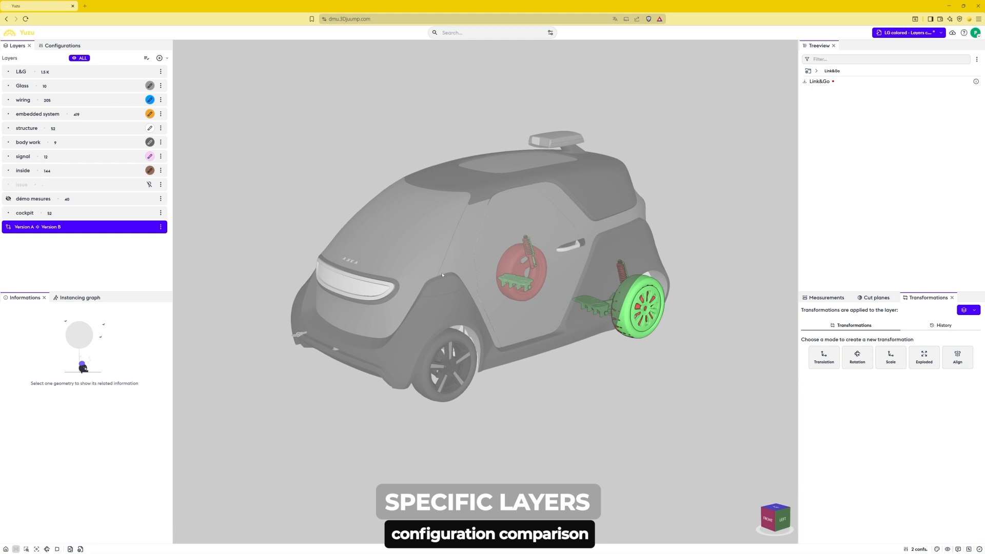
Edit the Version A to Version B comparison layer so that removed parts are hidden, and update it
click(56, 47)
click(18, 46)
click(7, 227)
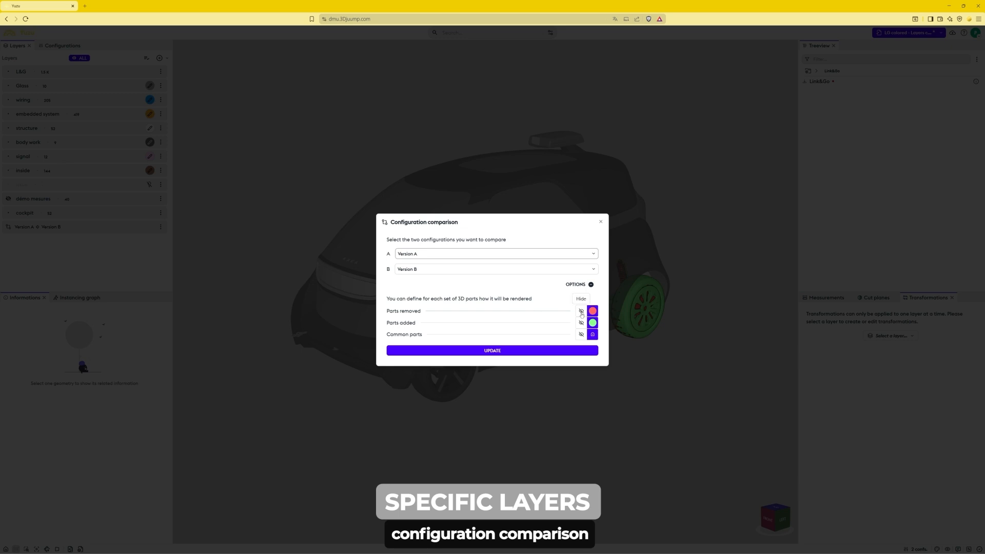
click(581, 311)
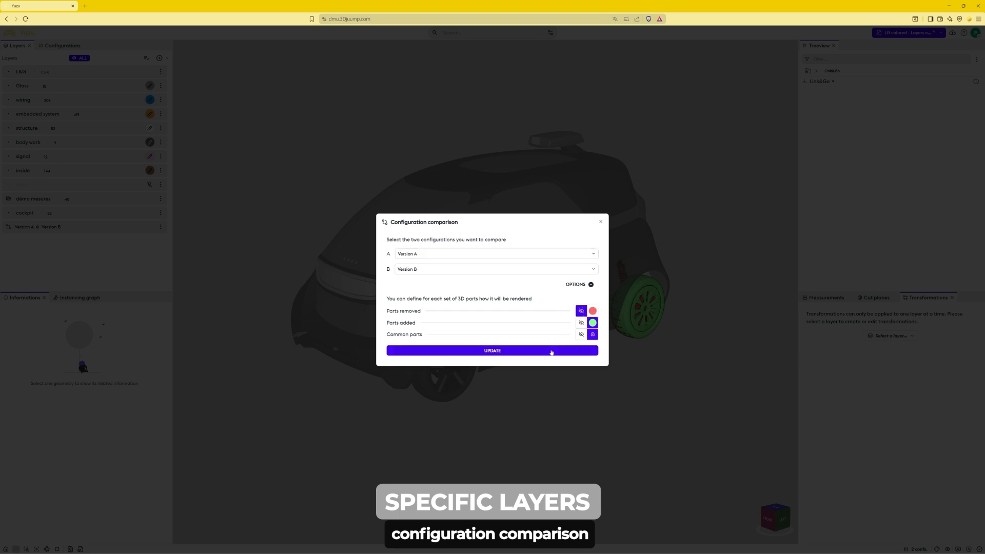
click(551, 351)
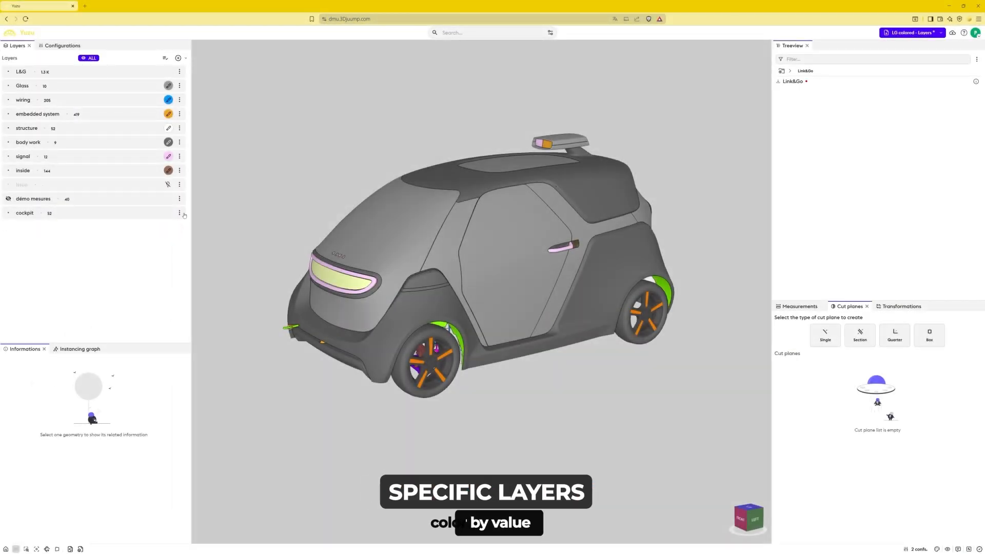
Create a coloration by values layer based on the Sous Système attribute
click(184, 58)
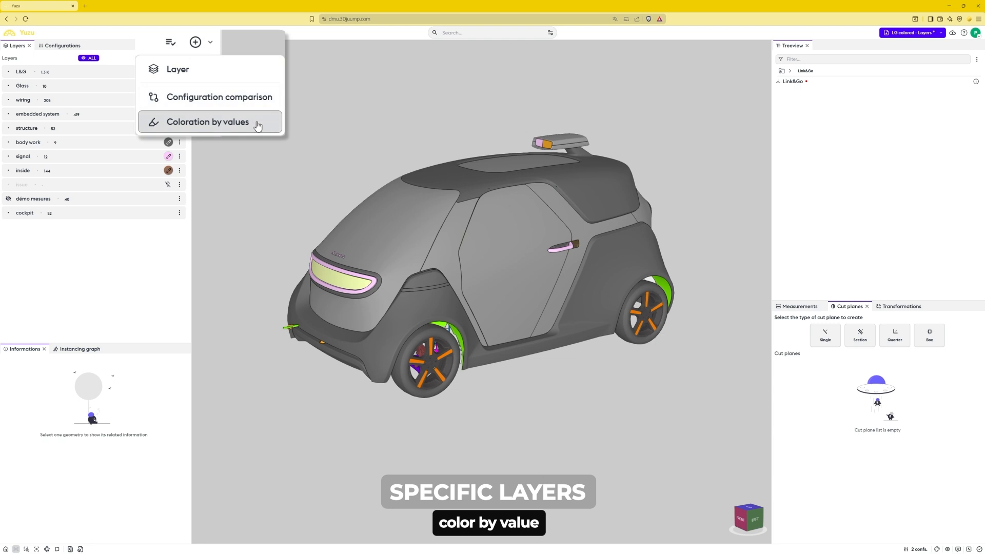
click(209, 101)
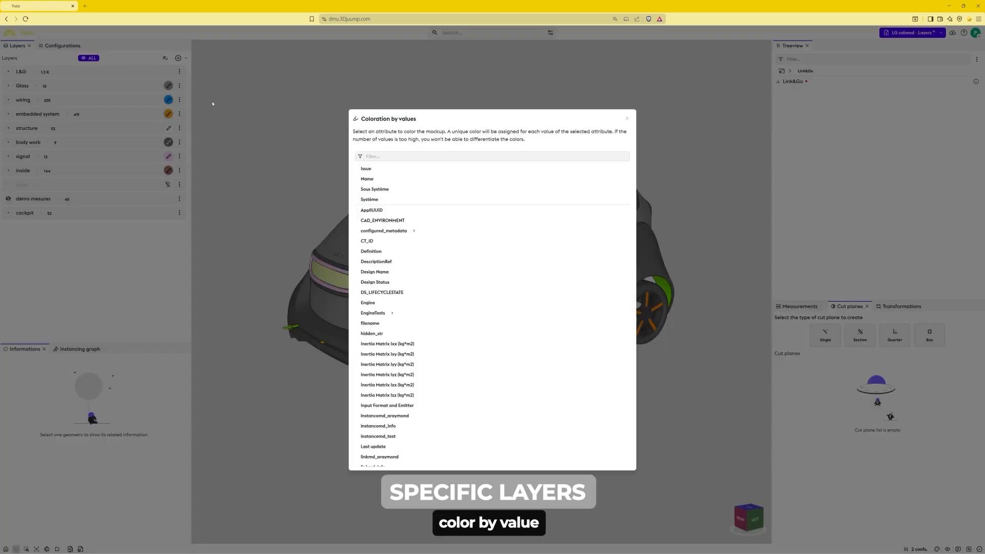
click(399, 190)
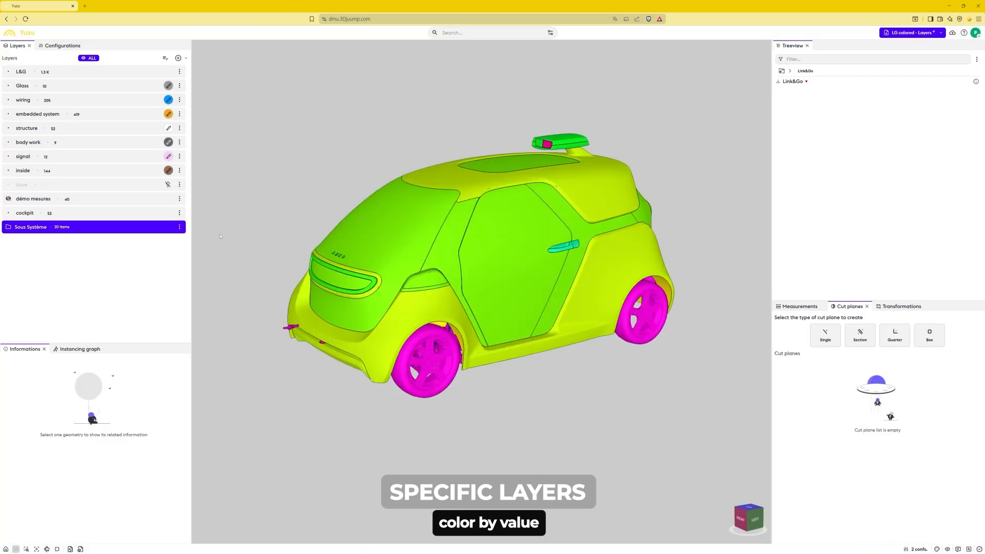
Create a single cut plane on the vehicle's front face and move it back to the seats
click(811, 332)
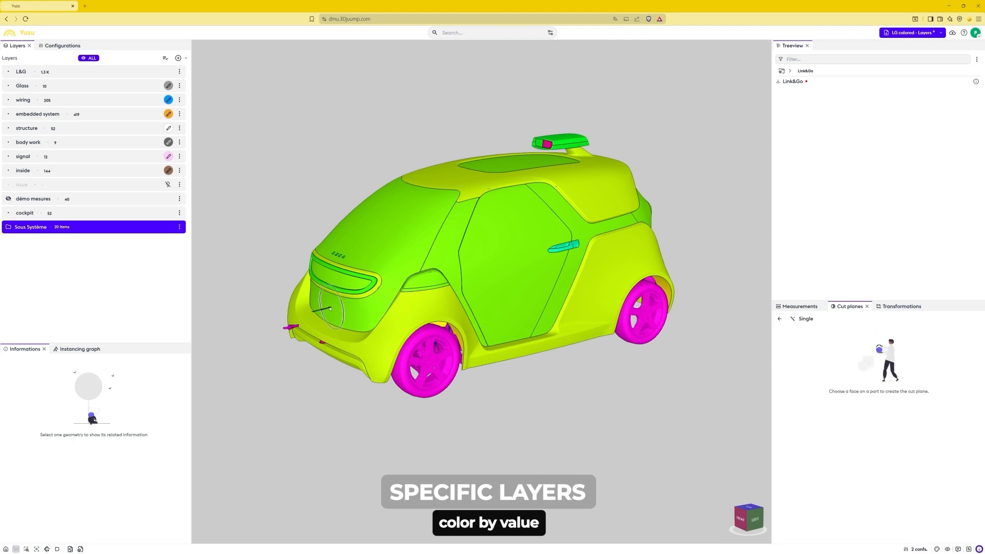
click(328, 306)
drag(327, 306, 570, 293)
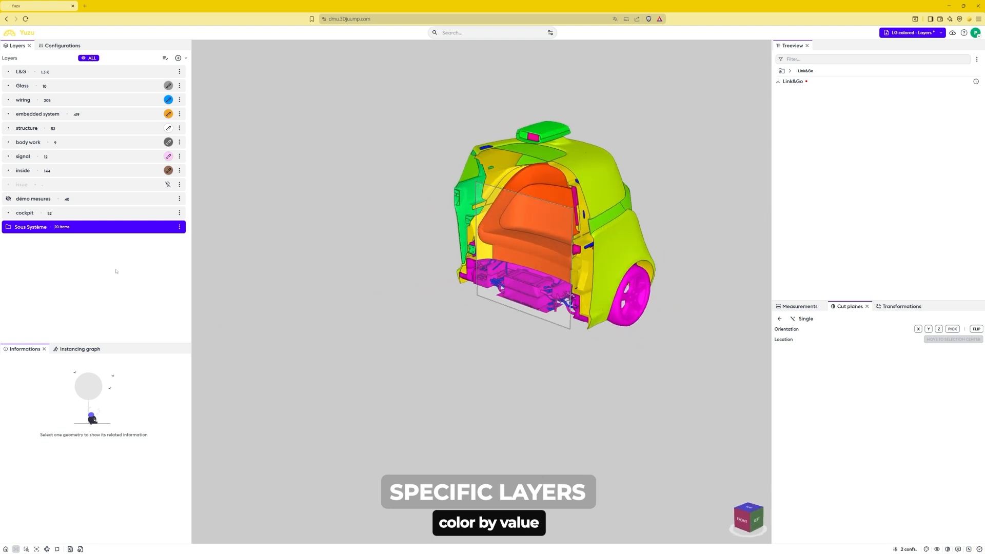
Expand the Sous Système layer group and recolor its 5200-Vitrages layer brown #993300
click(9, 227)
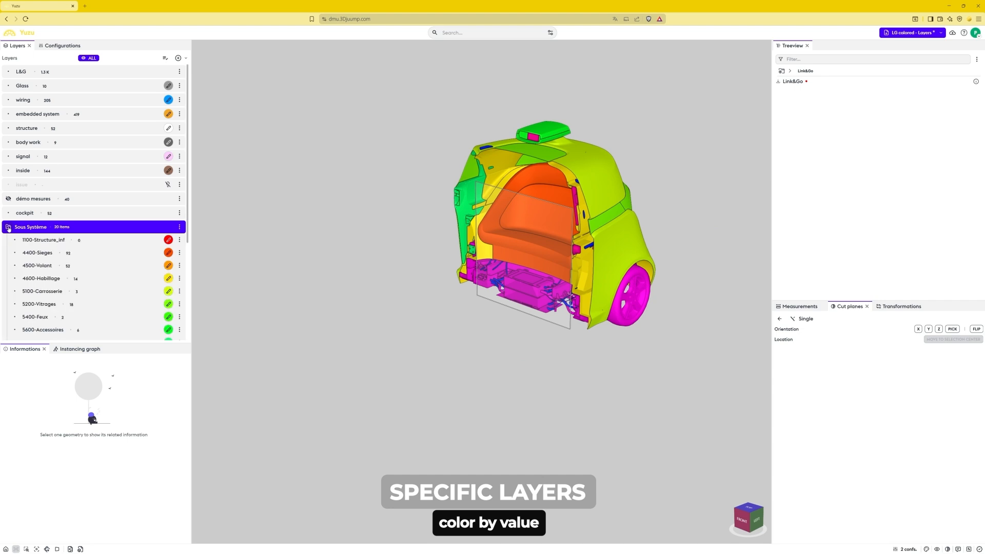
scroll(87, 278, down, 3)
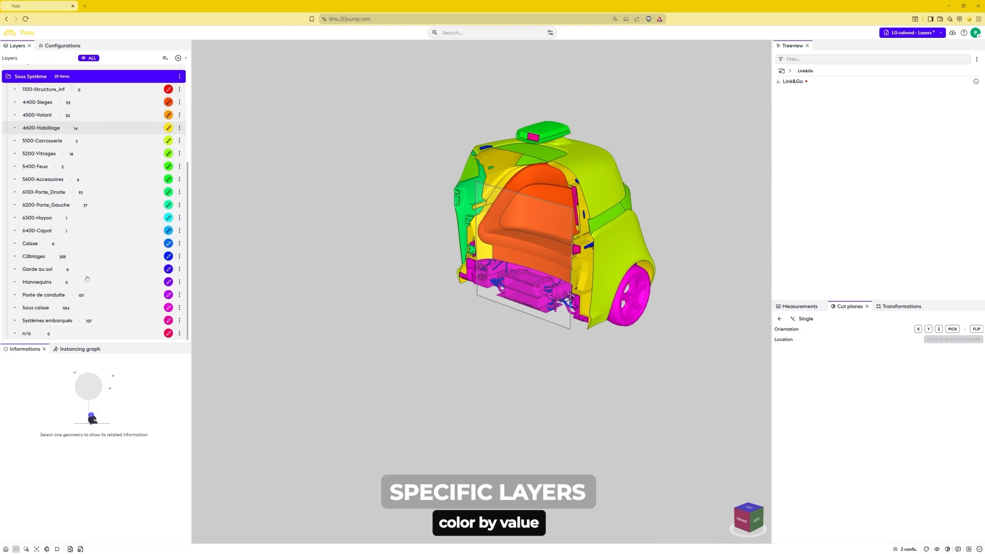
click(168, 153)
click(186, 245)
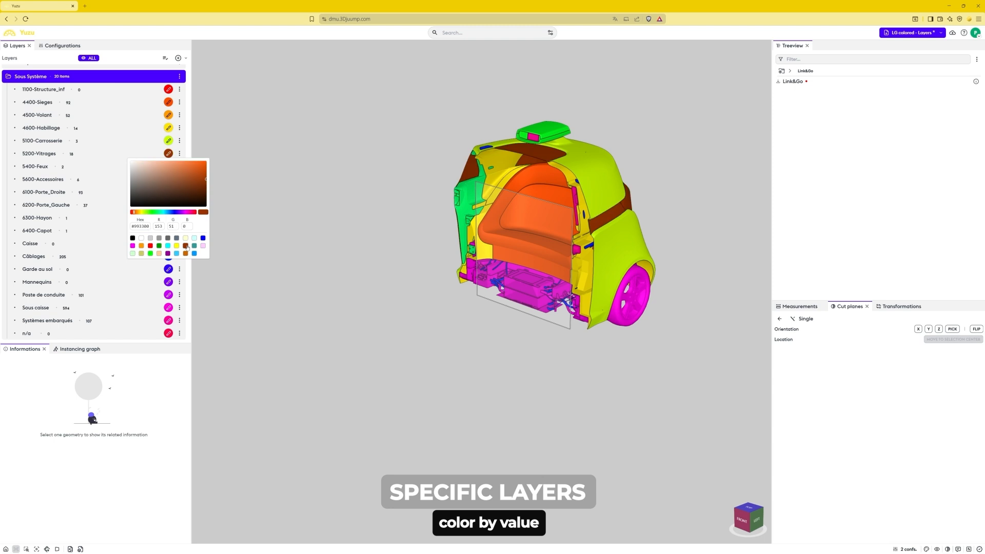
Move the cut plane back to the vehicle's front and display only the Sous caisse layer's parts
drag(569, 261, 323, 345)
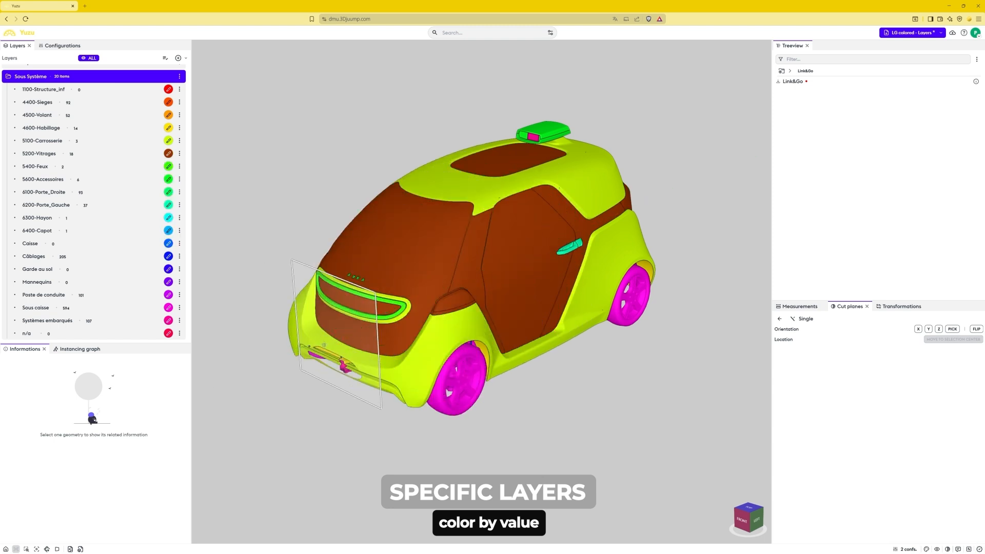
click(14, 309)
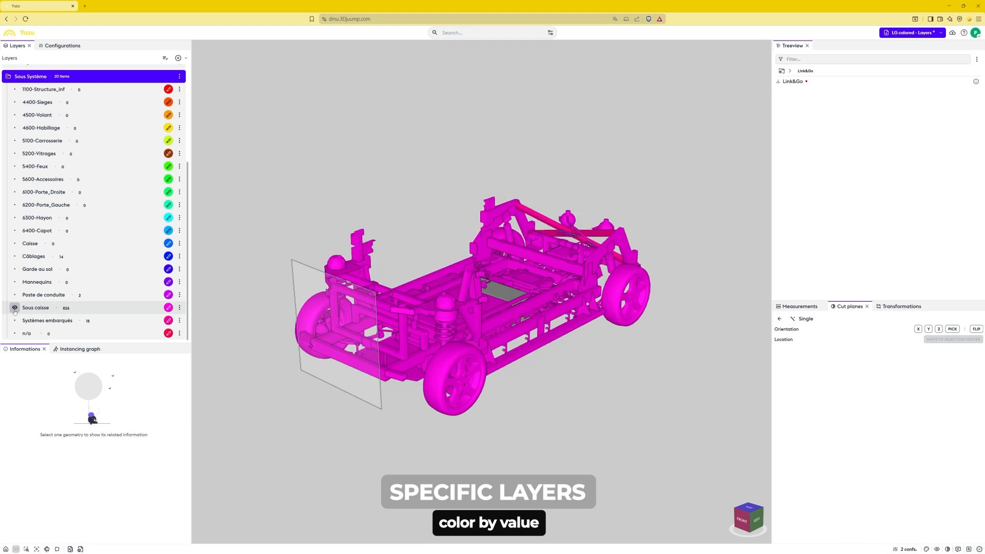
Toggle the visibility of the Câblages layer in the Sous Système group
click(15, 256)
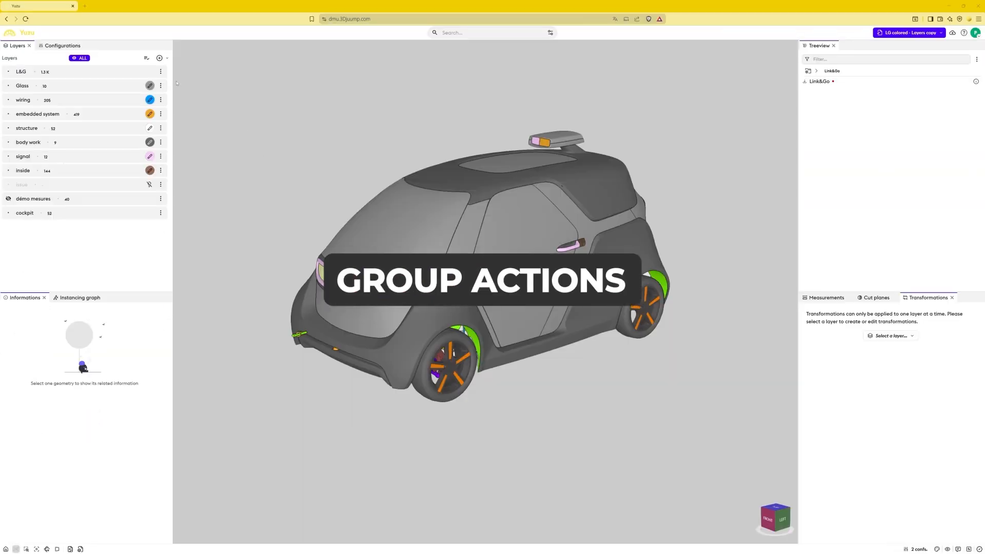
Select the Glass, wiring, embedded system and structure layers together and open the list of actions available for the selection
click(146, 58)
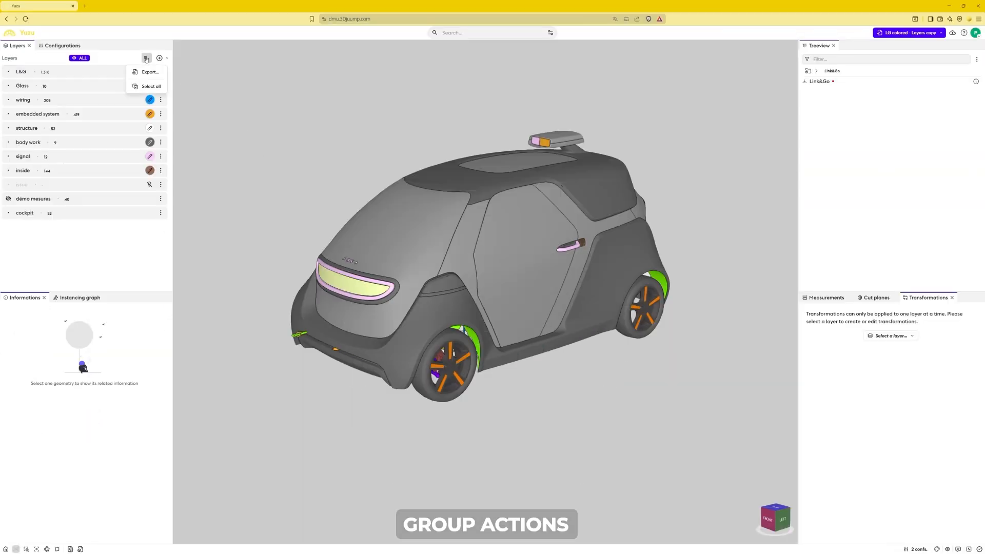
click(146, 59)
click(116, 87)
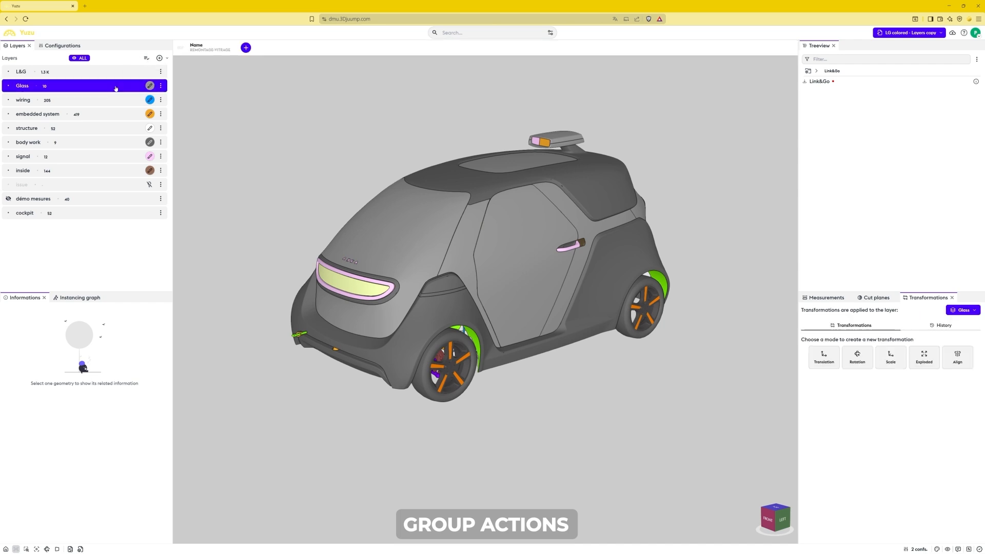
shift+click(114, 129)
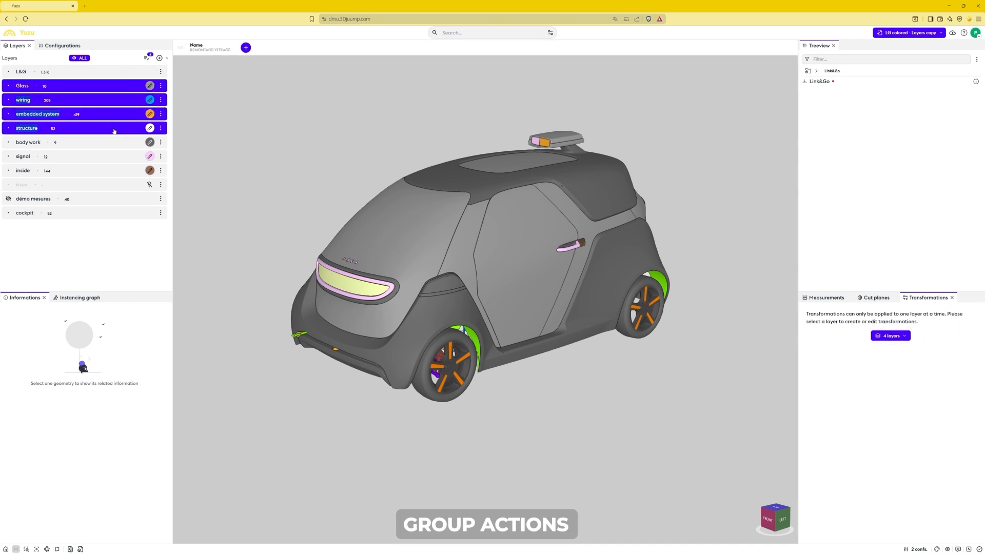
click(146, 59)
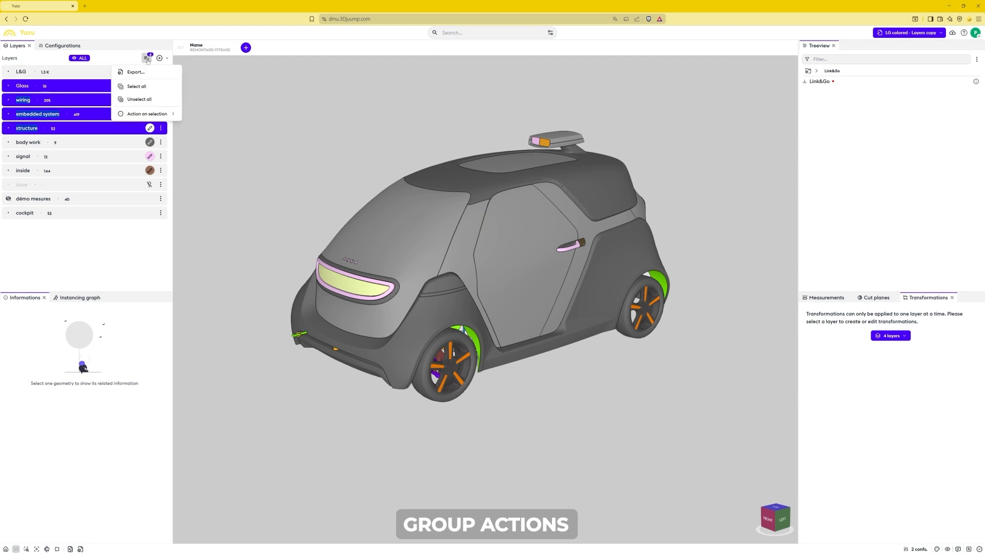
mouse_move(156, 117)
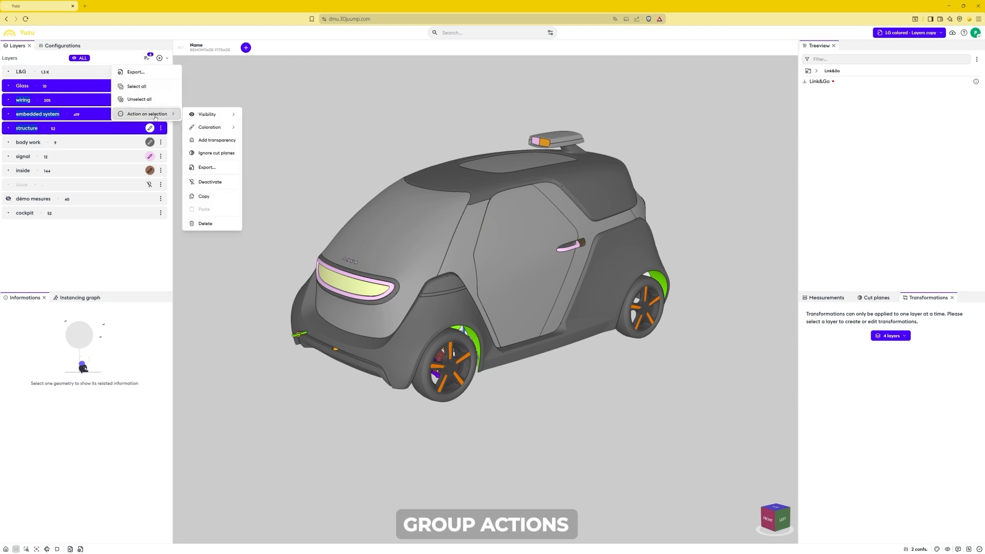